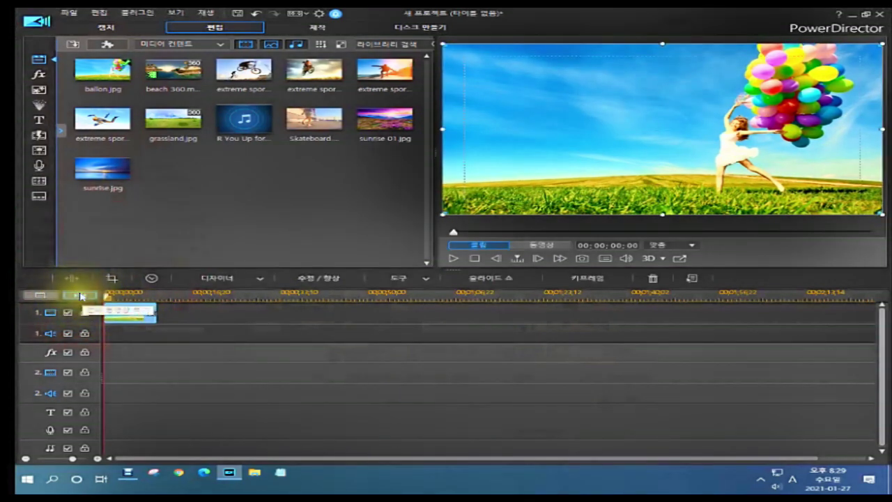
- Fit the timeline to the clip, start a new hand-drawn object from the custom (사용자 지정) PiP objects, and widen the painting settings area
{"action": "left_click", "coordinate": [80, 296]}
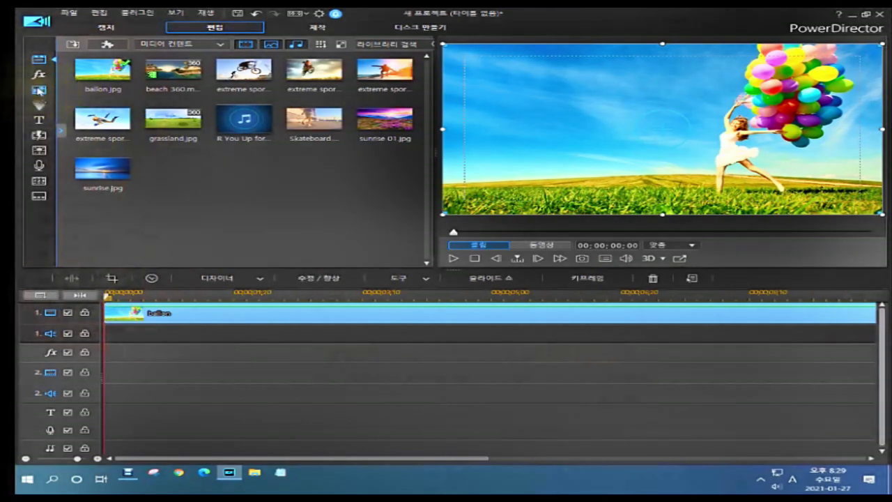
{"action": "left_click", "coordinate": [38, 91]}
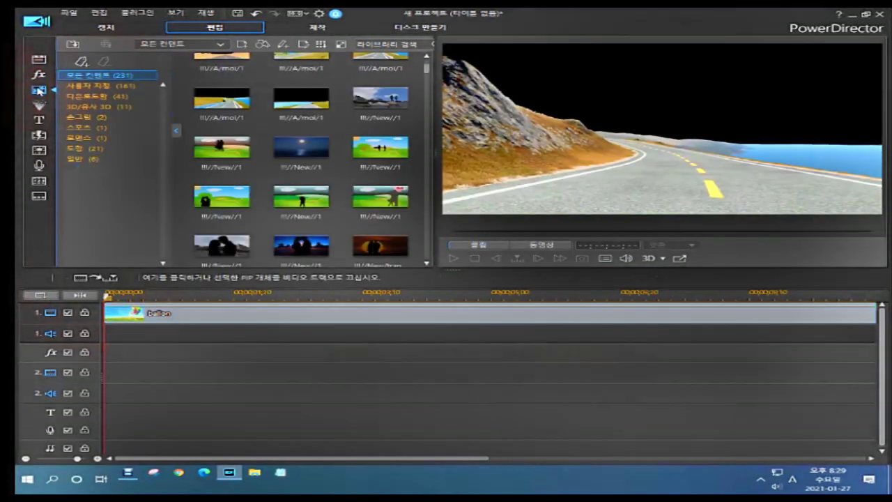
{"action": "left_click", "coordinate": [90, 88]}
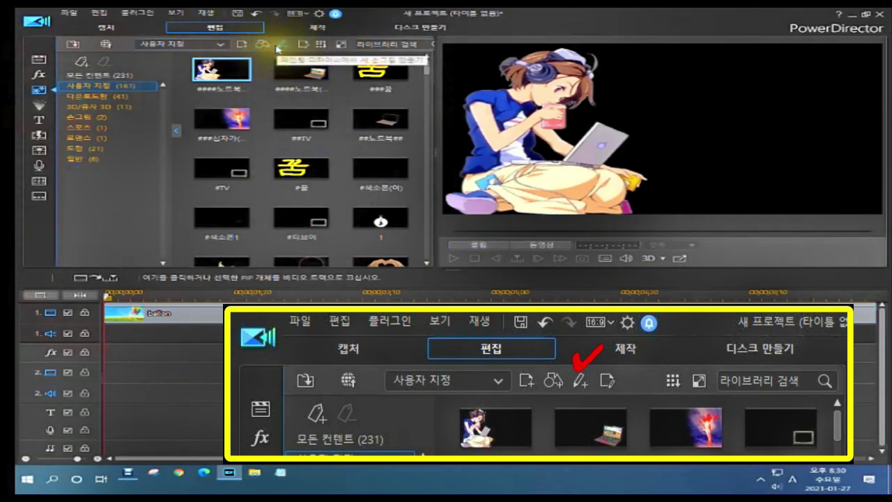
{"action": "left_click", "coordinate": [280, 47]}
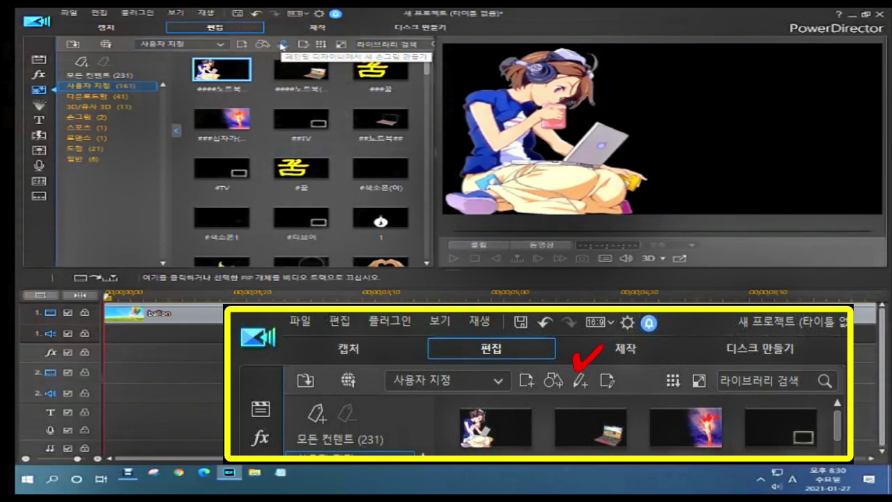
{"action": "left_click", "coordinate": [282, 44]}
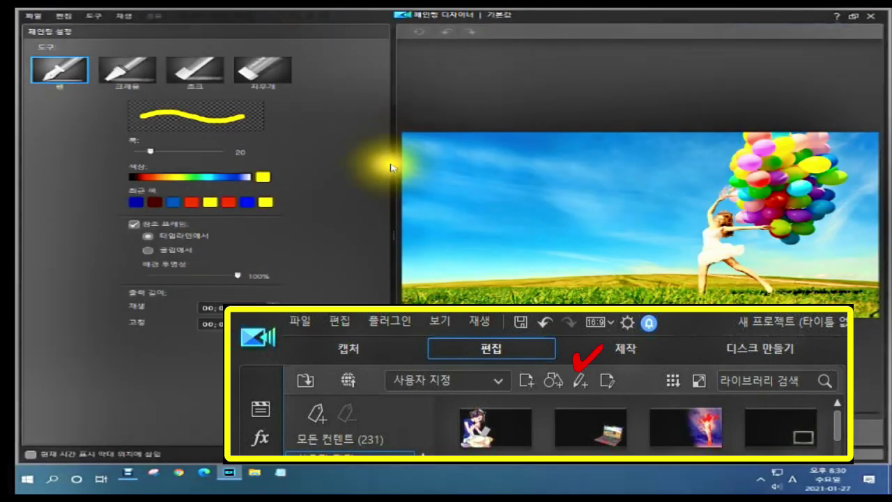
{"action": "left_click_drag", "start_coordinate": [392, 160], "coordinate": [458, 216]}
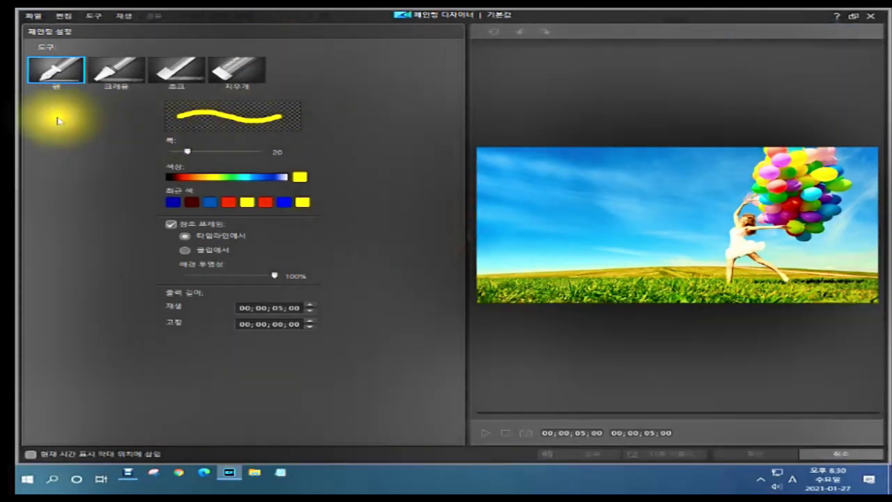
- Draw yellow freehand strokes of width 20 over the picture with the pen, the crayon and the chalk
{"action": "left_click", "coordinate": [53, 73]}
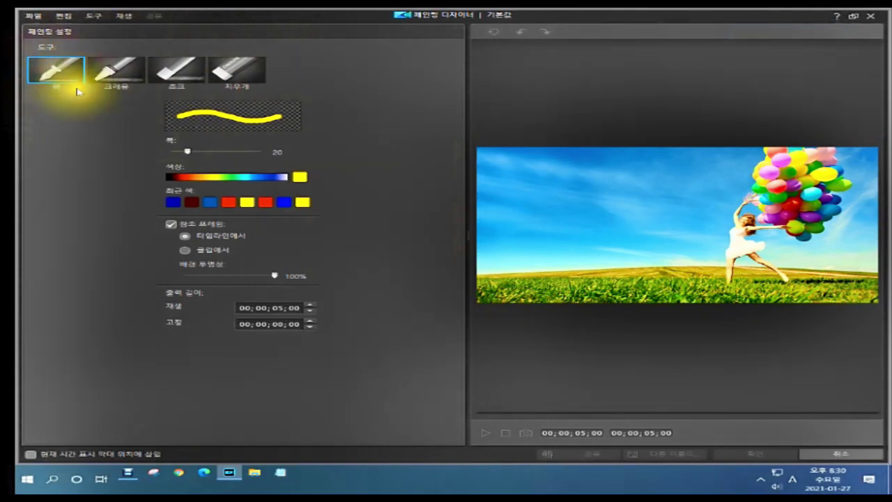
{"action": "mouse_move", "coordinate": [477, 174]}
{"action": "left_mouse_down"}
{"action": "mouse_move", "coordinate": [564, 190]}
{"action": "mouse_move", "coordinate": [667, 180]}
{"action": "mouse_move", "coordinate": [544, 227]}
{"action": "mouse_move", "coordinate": [597, 239]}
{"action": "mouse_move", "coordinate": [687, 205]}
{"action": "mouse_move", "coordinate": [607, 164]}
{"action": "mouse_move", "coordinate": [506, 185]}
{"action": "mouse_move", "coordinate": [541, 253]}
{"action": "mouse_move", "coordinate": [667, 185]}
{"action": "mouse_move", "coordinate": [604, 196]}
{"action": "left_mouse_up"}
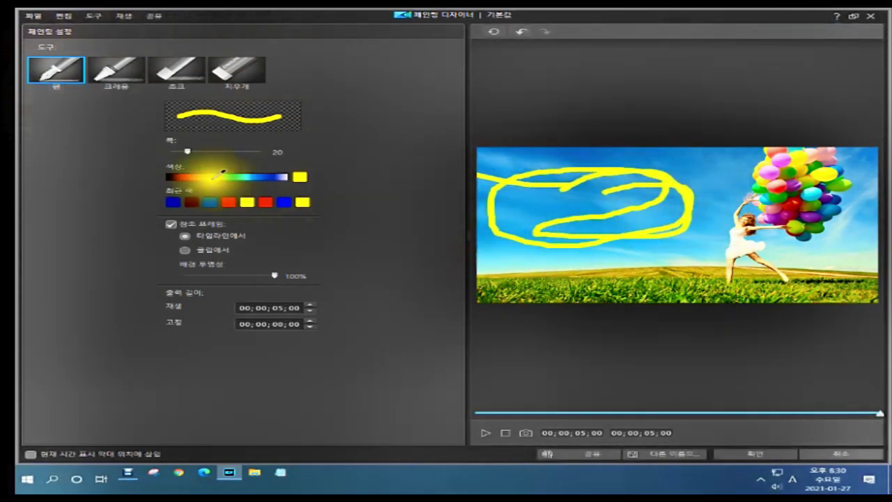
{"action": "left_click", "coordinate": [117, 69]}
{"action": "mouse_move", "coordinate": [599, 253]}
{"action": "left_mouse_down"}
{"action": "mouse_move", "coordinate": [603, 215]}
{"action": "mouse_move", "coordinate": [702, 173]}
{"action": "mouse_move", "coordinate": [802, 191]}
{"action": "mouse_move", "coordinate": [816, 246]}
{"action": "mouse_move", "coordinate": [733, 275]}
{"action": "mouse_move", "coordinate": [694, 245]}
{"action": "mouse_move", "coordinate": [744, 207]}
{"action": "mouse_move", "coordinate": [714, 205]}
{"action": "left_mouse_up"}
{"action": "left_click", "coordinate": [176, 70]}
{"action": "mouse_move", "coordinate": [526, 208]}
{"action": "left_mouse_down"}
{"action": "mouse_move", "coordinate": [864, 202]}
{"action": "mouse_move", "coordinate": [580, 209]}
{"action": "mouse_move", "coordinate": [835, 228]}
{"action": "mouse_move", "coordinate": [520, 245]}
{"action": "mouse_move", "coordinate": [815, 244]}
{"action": "left_mouse_up"}
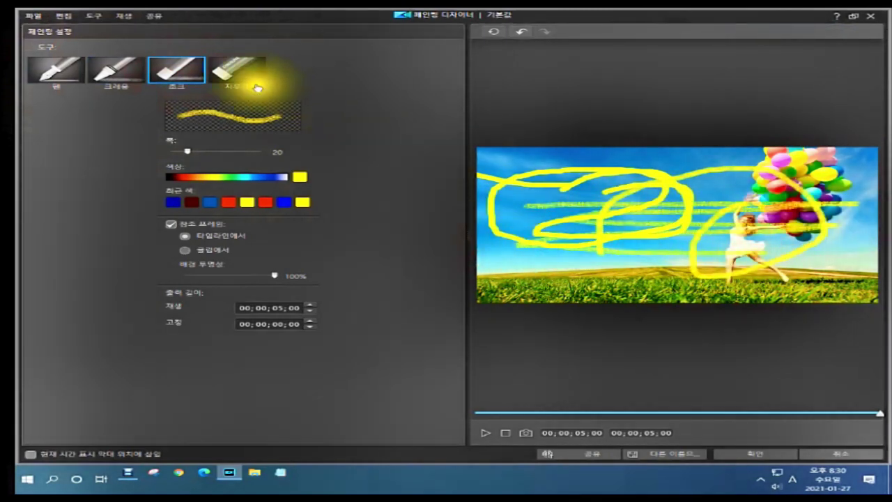
- Erase parts of the yellow strokes with the eraser at width 20, and continue erasing at width 100
{"action": "left_click", "coordinate": [254, 85]}
{"action": "mouse_move", "coordinate": [488, 175]}
{"action": "left_mouse_down"}
{"action": "mouse_move", "coordinate": [630, 167]}
{"action": "mouse_move", "coordinate": [810, 263]}
{"action": "mouse_move", "coordinate": [640, 221]}
{"action": "mouse_move", "coordinate": [725, 200]}
{"action": "mouse_move", "coordinate": [598, 188]}
{"action": "mouse_move", "coordinate": [559, 212]}
{"action": "mouse_move", "coordinate": [600, 225]}
{"action": "mouse_move", "coordinate": [743, 223]}
{"action": "mouse_move", "coordinate": [619, 242]}
{"action": "mouse_move", "coordinate": [621, 250]}
{"action": "mouse_move", "coordinate": [593, 224]}
{"action": "mouse_move", "coordinate": [658, 209]}
{"action": "mouse_move", "coordinate": [678, 230]}
{"action": "left_mouse_up"}
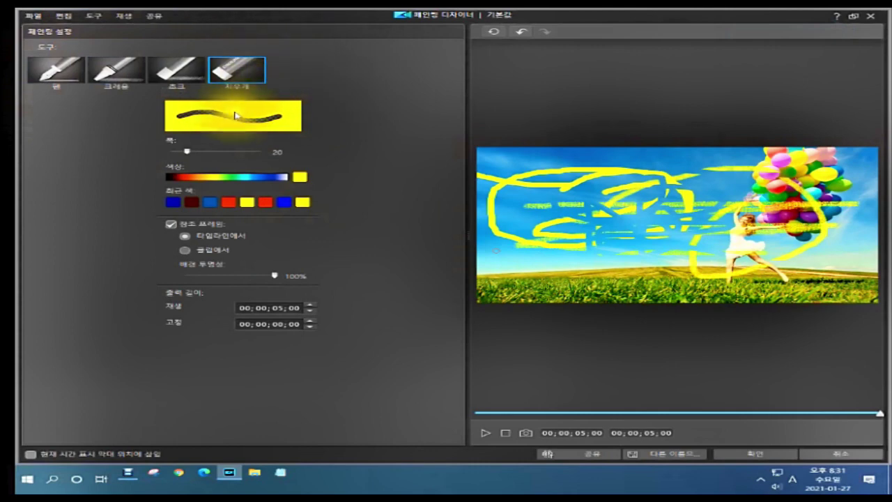
{"action": "left_click_drag", "start_coordinate": [188, 153], "coordinate": [269, 161]}
{"action": "left_click", "coordinate": [243, 77]}
{"action": "mouse_move", "coordinate": [488, 181]}
{"action": "left_mouse_down"}
{"action": "mouse_move", "coordinate": [752, 175]}
{"action": "mouse_move", "coordinate": [691, 192]}
{"action": "mouse_move", "coordinate": [484, 211]}
{"action": "mouse_move", "coordinate": [793, 207]}
{"action": "mouse_move", "coordinate": [488, 194]}
{"action": "left_mouse_up"}
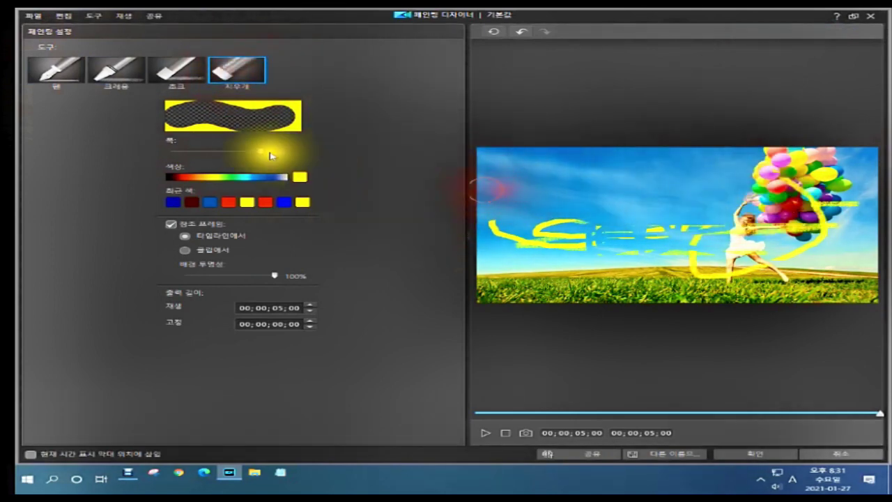
- Paint broad yellow pen strokes of width 100 across the picture and erase their upper part
{"action": "left_click", "coordinate": [73, 75]}
{"action": "mouse_move", "coordinate": [509, 172]}
{"action": "left_mouse_down"}
{"action": "mouse_move", "coordinate": [761, 186]}
{"action": "mouse_move", "coordinate": [750, 211]}
{"action": "mouse_move", "coordinate": [539, 214]}
{"action": "mouse_move", "coordinate": [519, 233]}
{"action": "mouse_move", "coordinate": [626, 260]}
{"action": "mouse_move", "coordinate": [807, 255]}
{"action": "mouse_move", "coordinate": [814, 234]}
{"action": "mouse_move", "coordinate": [763, 209]}
{"action": "mouse_move", "coordinate": [681, 196]}
{"action": "mouse_move", "coordinate": [599, 207]}
{"action": "mouse_move", "coordinate": [574, 230]}
{"action": "left_mouse_up"}
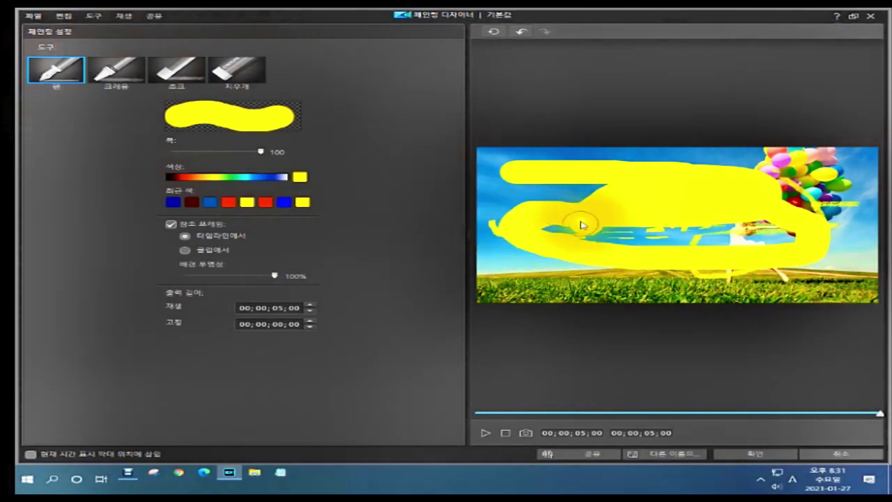
{"action": "left_click", "coordinate": [238, 74]}
{"action": "mouse_move", "coordinate": [491, 164]}
{"action": "left_mouse_down"}
{"action": "mouse_move", "coordinate": [789, 179]}
{"action": "mouse_move", "coordinate": [497, 184]}
{"action": "mouse_move", "coordinate": [793, 199]}
{"action": "left_mouse_up"}
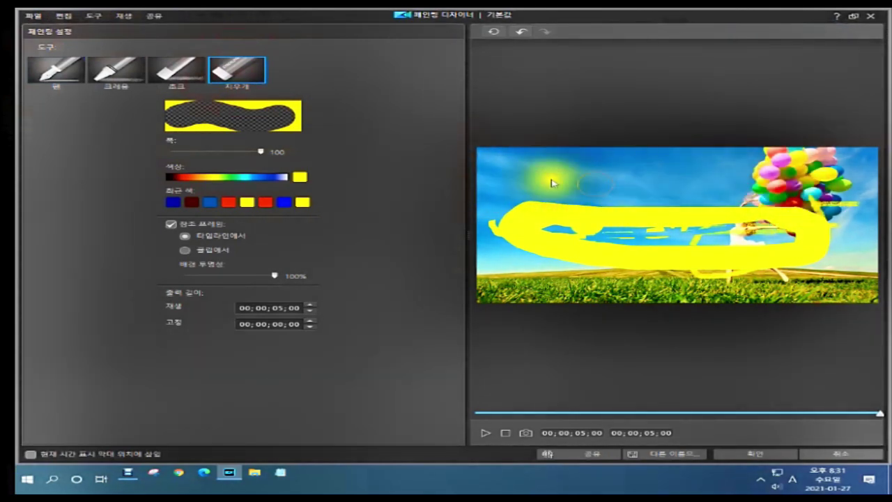
- Clear the whole painting canvas (캔버스 지우기)
{"action": "left_click", "coordinate": [68, 18]}
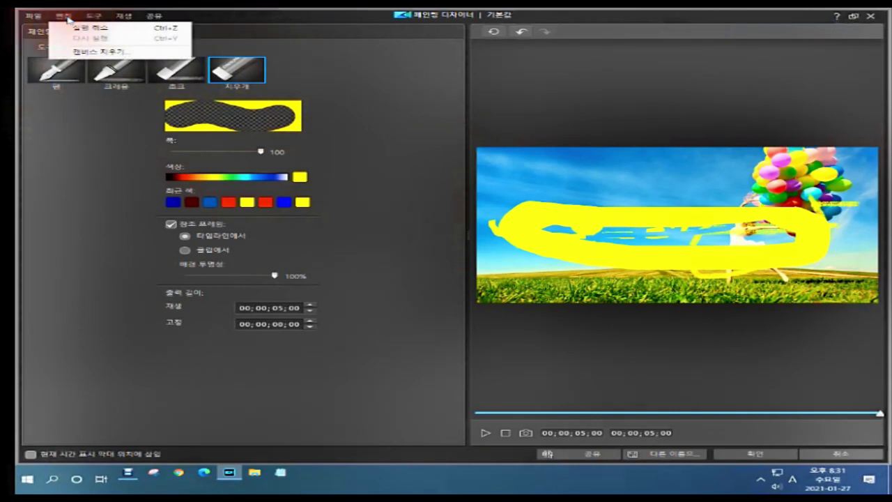
{"action": "left_click", "coordinate": [84, 52]}
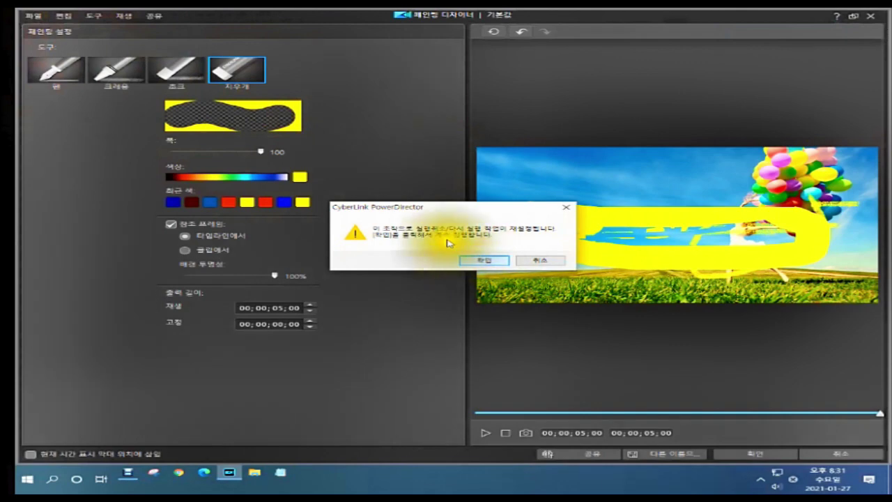
{"action": "left_click", "coordinate": [481, 261]}
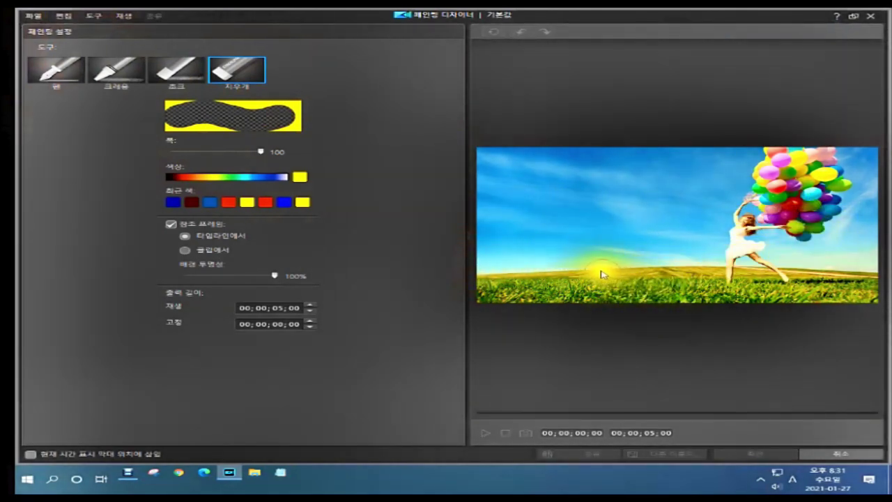
- Set the colour to red and the pen width to 66, and paint a horizontal line across the upper part of the picture
{"action": "left_click", "coordinate": [299, 178]}
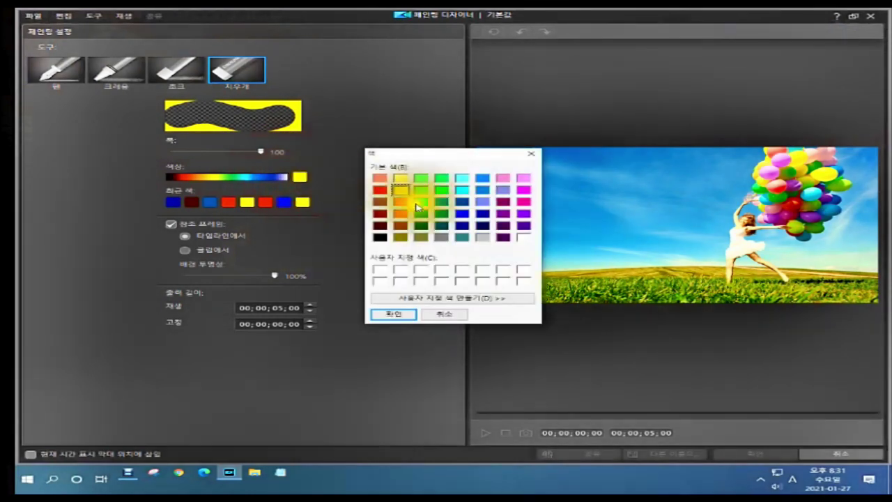
{"action": "left_click", "coordinate": [379, 191]}
{"action": "left_click", "coordinate": [393, 313]}
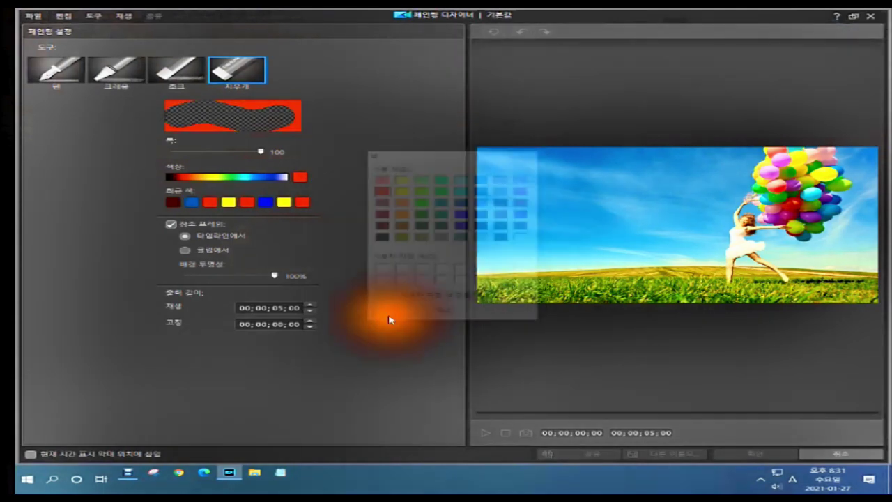
{"action": "left_click", "coordinate": [59, 75]}
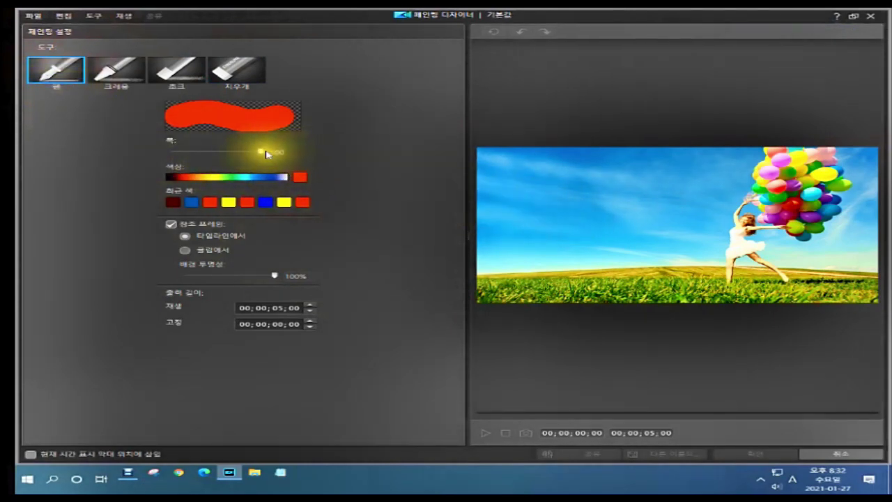
{"action": "mouse_move", "coordinate": [254, 152]}
{"action": "left_mouse_down"}
{"action": "mouse_move", "coordinate": [222, 160]}
{"action": "mouse_move", "coordinate": [255, 156]}
{"action": "mouse_move", "coordinate": [223, 167]}
{"action": "mouse_move", "coordinate": [235, 165]}
{"action": "left_mouse_up"}
{"action": "left_click_drag", "start_coordinate": [504, 178], "coordinate": [797, 174]}
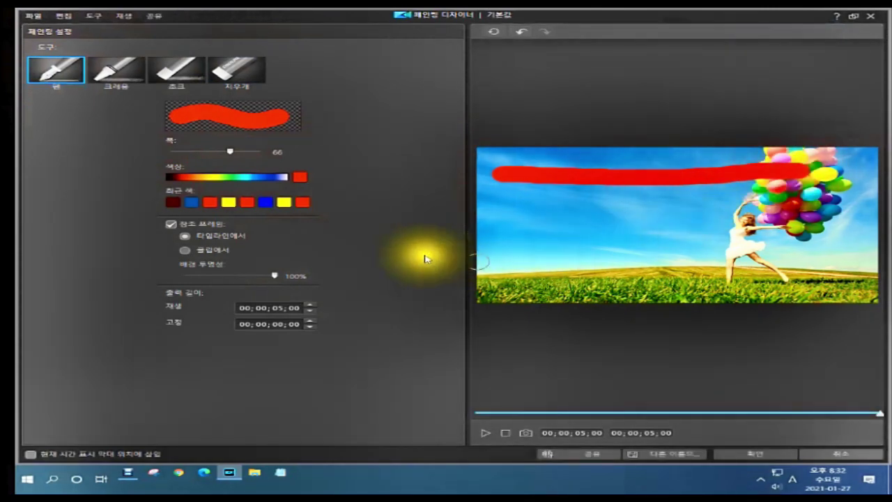
- Change the colour to blue and paint a horizontal crayon line across the middle of the picture
{"action": "left_click", "coordinate": [300, 179]}
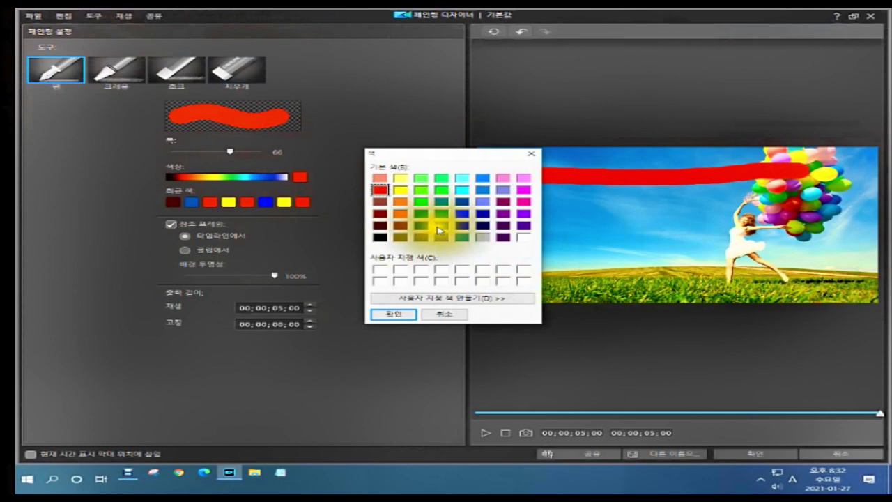
{"action": "left_click", "coordinate": [462, 213]}
{"action": "left_click", "coordinate": [393, 313]}
{"action": "left_click", "coordinate": [117, 72]}
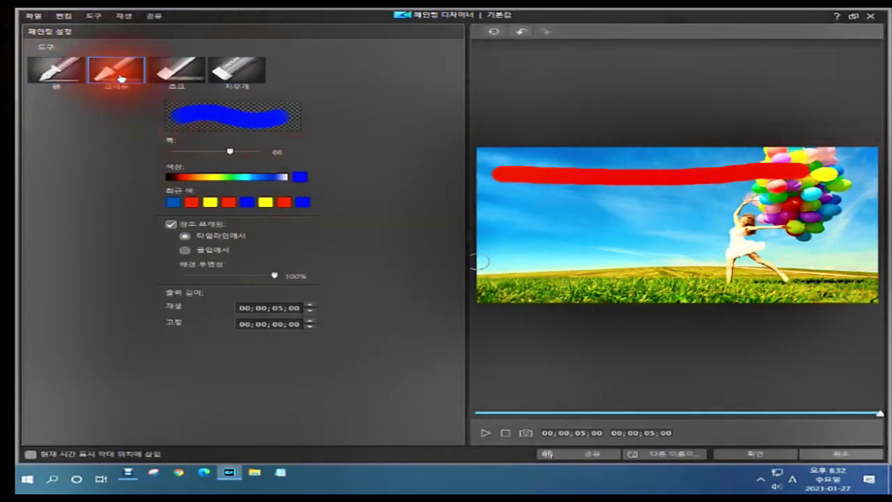
{"action": "left_click_drag", "start_coordinate": [512, 221], "coordinate": [830, 222]}
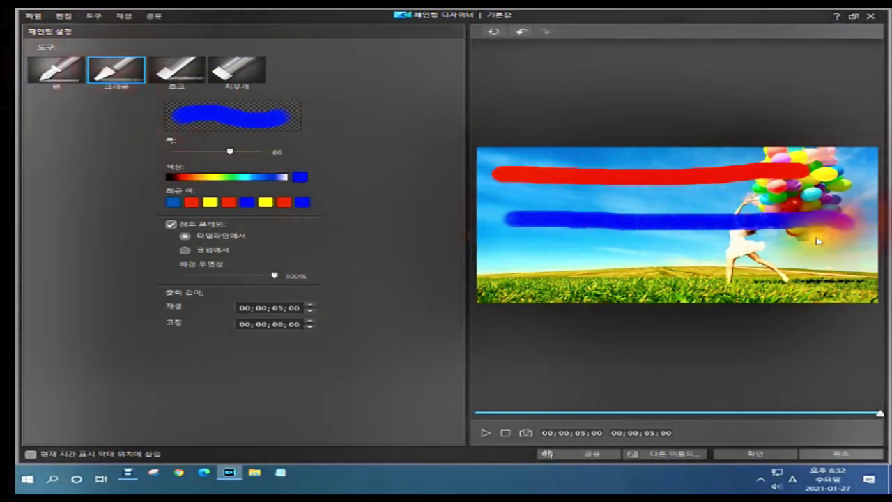
- Change the colour to yellow and paint a horizontal chalk line just above the grass
{"action": "left_click", "coordinate": [179, 72]}
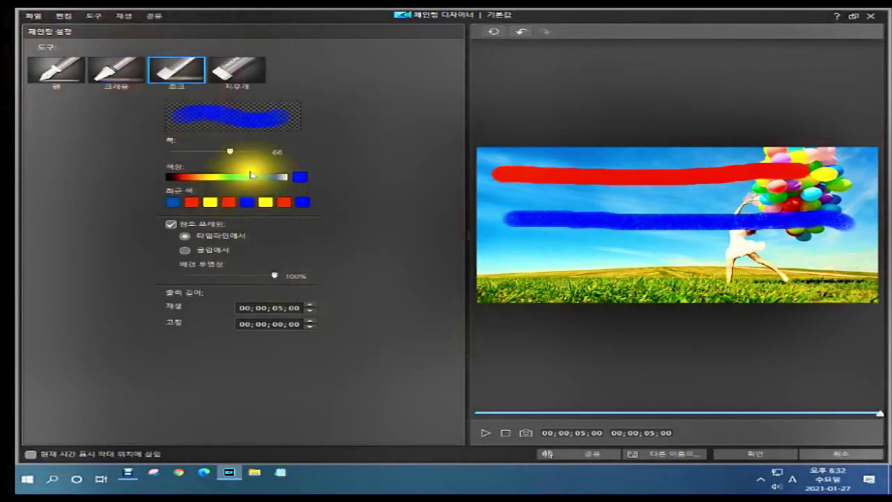
{"action": "left_click", "coordinate": [296, 180]}
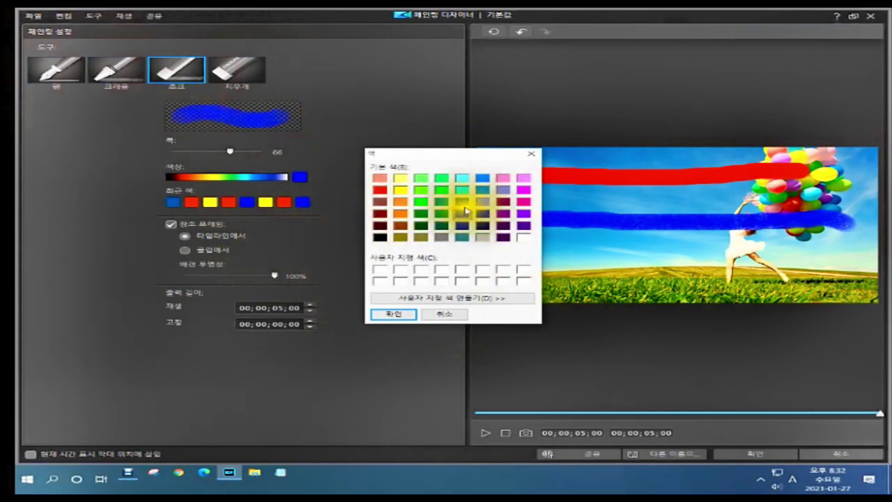
{"action": "left_click", "coordinate": [400, 189]}
{"action": "left_click", "coordinate": [392, 315]}
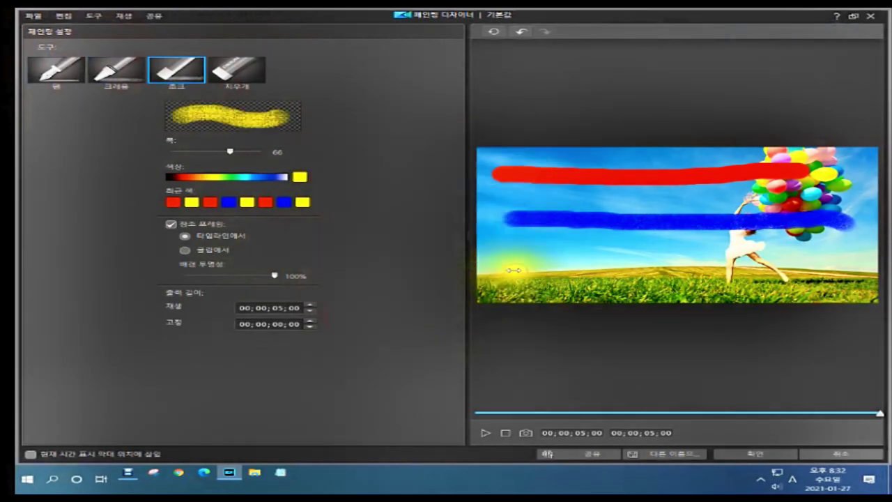
{"action": "mouse_move", "coordinate": [495, 261]}
{"action": "left_mouse_down"}
{"action": "mouse_move", "coordinate": [805, 247]}
{"action": "mouse_move", "coordinate": [801, 254]}
{"action": "left_mouse_up"}
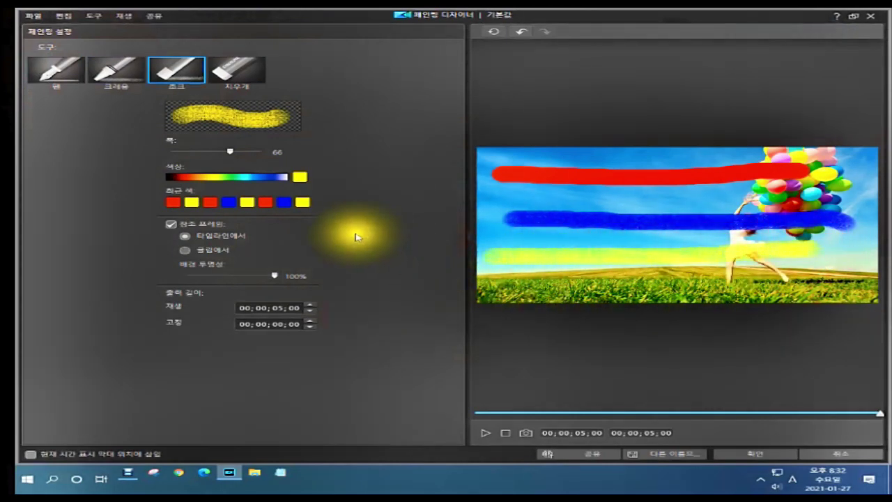
- Erase most of the red line with the eraser and clear the entire canvas of all remaining strokes
{"action": "left_click", "coordinate": [239, 80]}
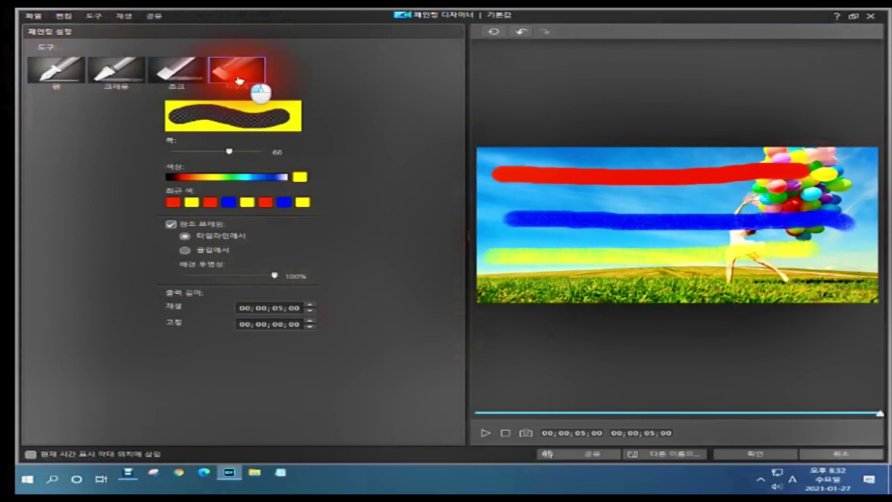
{"action": "mouse_move", "coordinate": [508, 169]}
{"action": "left_mouse_down"}
{"action": "mouse_move", "coordinate": [483, 174]}
{"action": "mouse_move", "coordinate": [793, 193]}
{"action": "mouse_move", "coordinate": [727, 179]}
{"action": "left_mouse_up"}
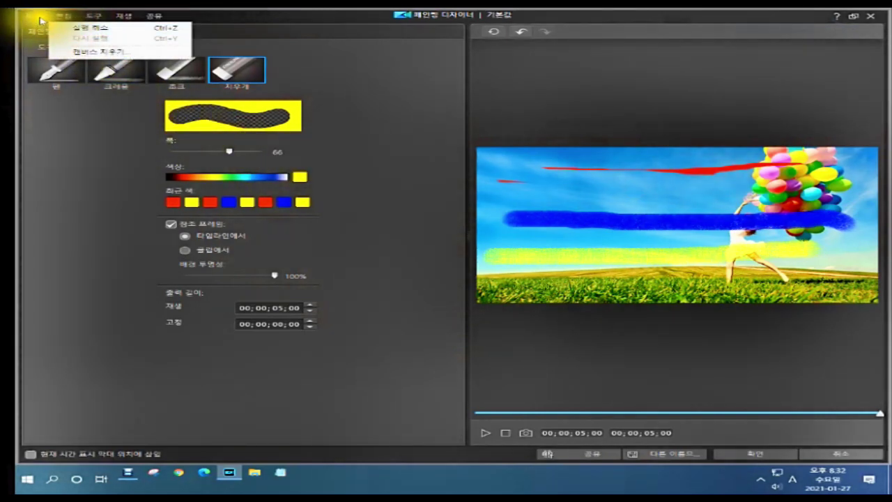
{"action": "left_click", "coordinate": [66, 52]}
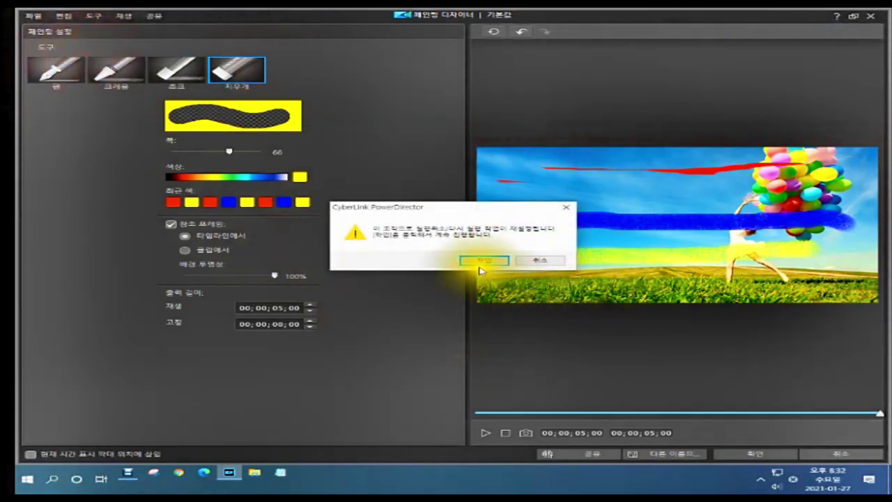
{"action": "left_click", "coordinate": [481, 262]}
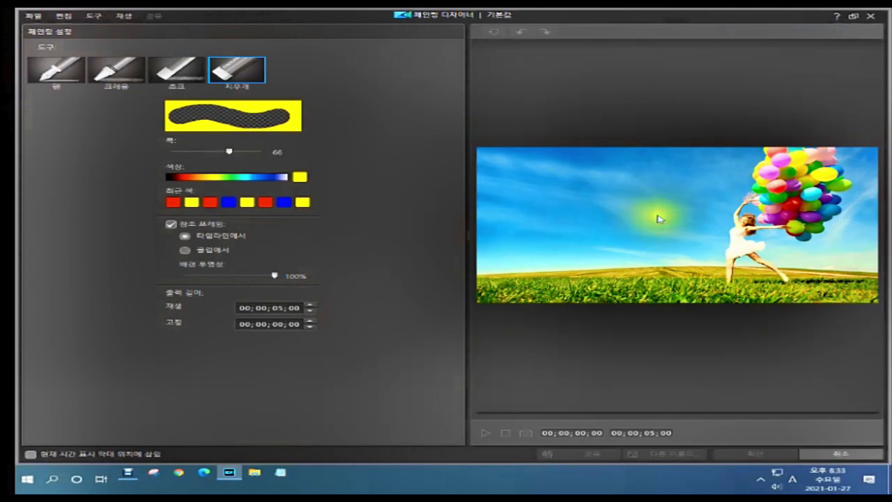
- Switch the reference frame source to a clip and load m26.jpg from the #백두산(위성촬영) folder
{"action": "mouse_move", "coordinate": [660, 219]}
{"action": "left_mouse_down"}
{"action": "mouse_move", "coordinate": [643, 216]}
{"action": "mouse_move", "coordinate": [687, 186]}
{"action": "mouse_move", "coordinate": [752, 216]}
{"action": "mouse_move", "coordinate": [744, 235]}
{"action": "left_mouse_up"}
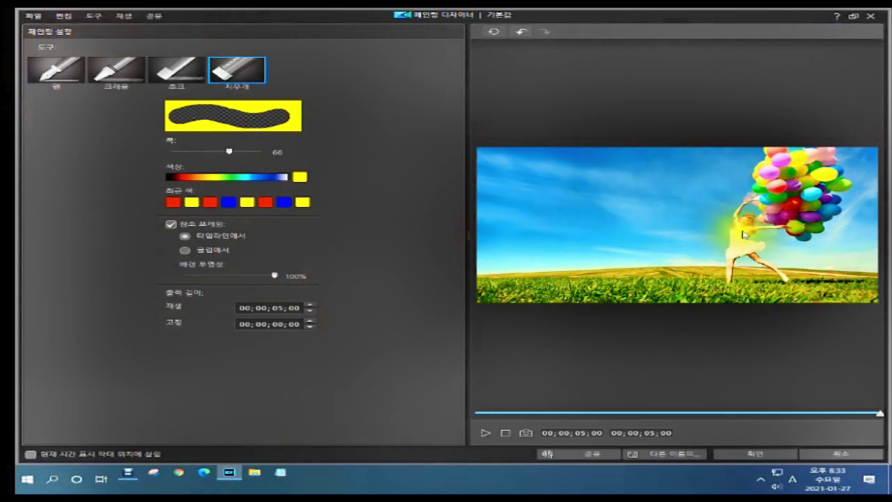
{"action": "left_click", "coordinate": [184, 252]}
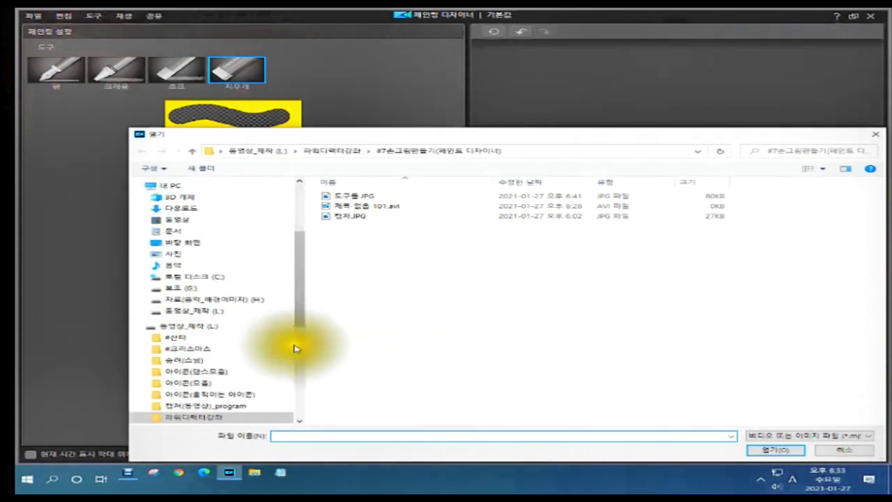
{"action": "scroll", "coordinate": [253, 318], "scroll_direction": "down", "scroll_amount": 1}
{"action": "scroll", "coordinate": [253, 317], "scroll_direction": "down", "scroll_amount": 2}
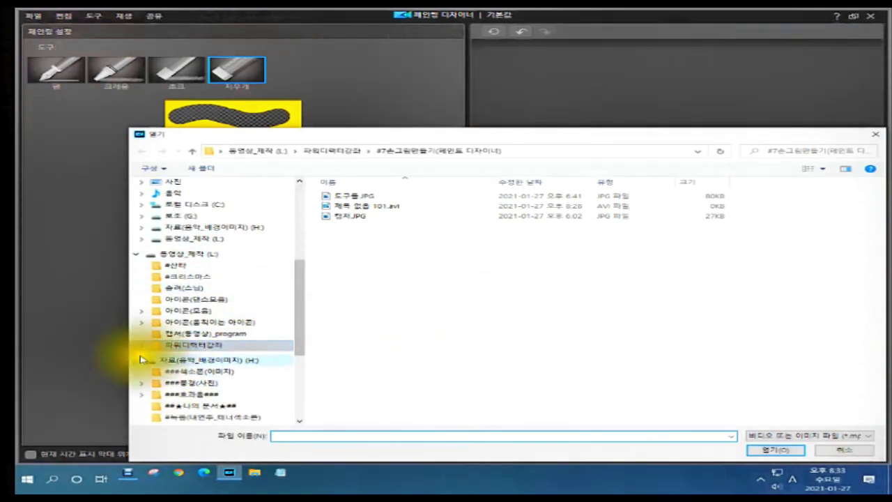
{"action": "left_click", "coordinate": [142, 383]}
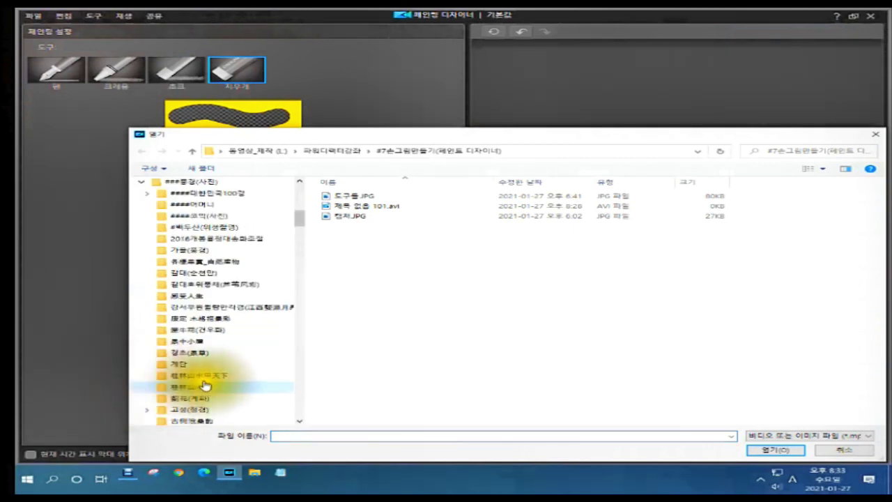
{"action": "left_click", "coordinate": [229, 227]}
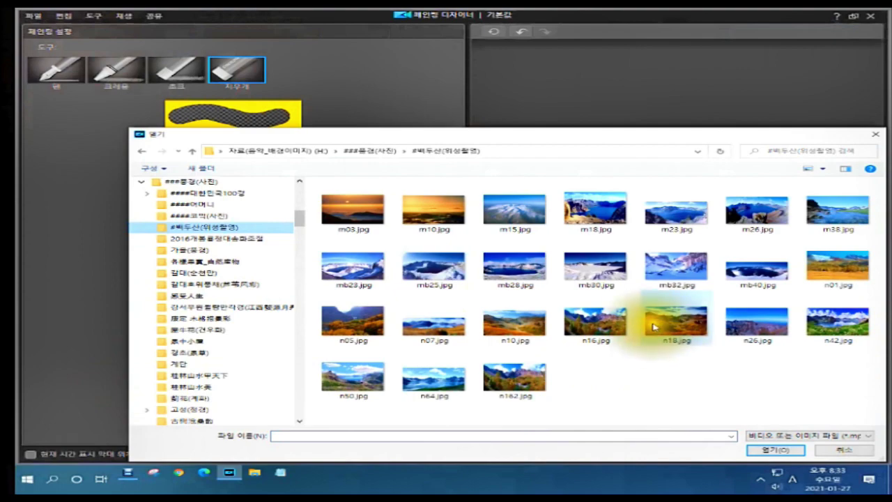
{"action": "left_click", "coordinate": [675, 213]}
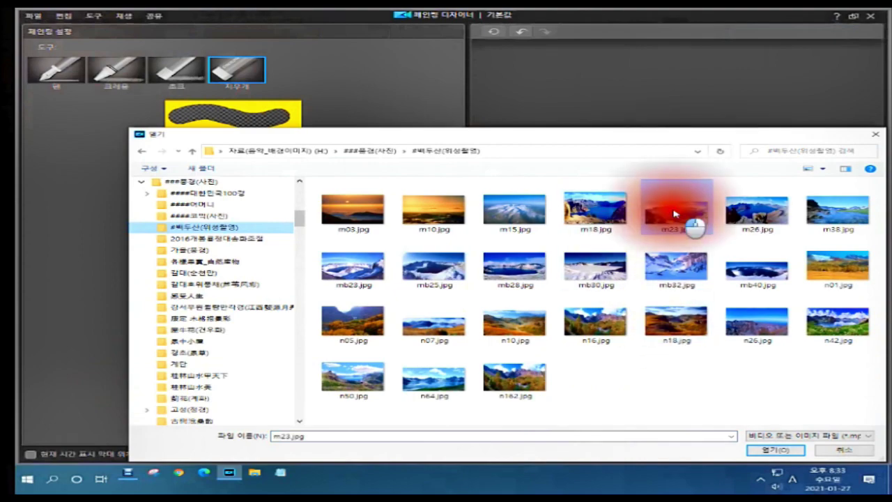
{"action": "left_click", "coordinate": [759, 210]}
{"action": "left_click", "coordinate": [775, 451]}
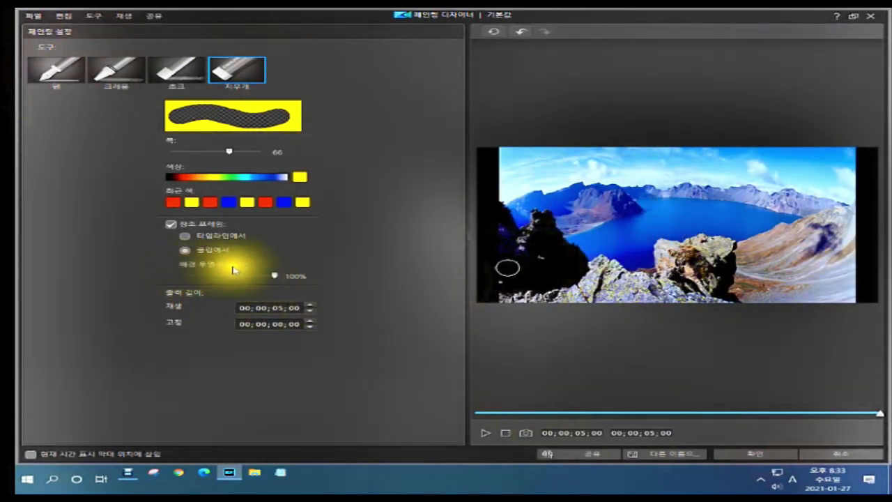
- Try out the reference background's opacity and a playback duration of 10 seconds
{"action": "mouse_move", "coordinate": [275, 276]}
{"action": "left_mouse_down"}
{"action": "mouse_move", "coordinate": [185, 292]}
{"action": "mouse_move", "coordinate": [160, 285]}
{"action": "mouse_move", "coordinate": [289, 287]}
{"action": "mouse_move", "coordinate": [181, 296]}
{"action": "mouse_move", "coordinate": [282, 286]}
{"action": "left_mouse_up"}
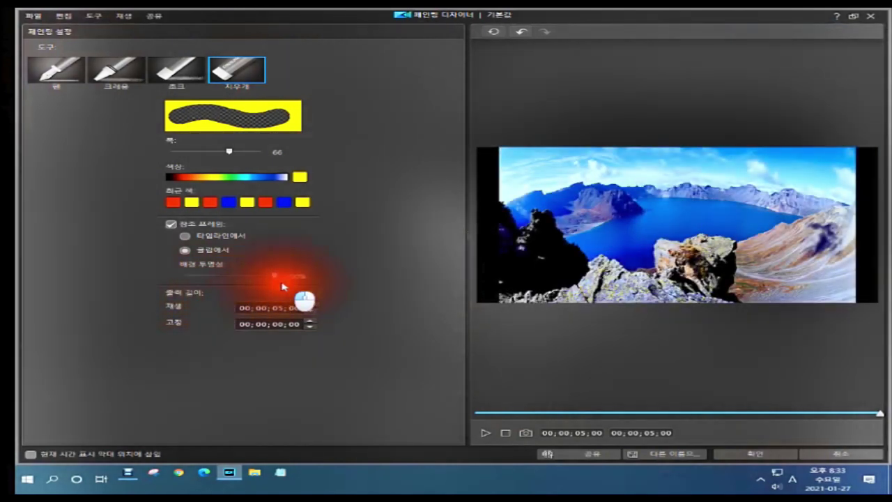
{"action": "mouse_move", "coordinate": [282, 286]}
{"action": "left_mouse_down"}
{"action": "mouse_move", "coordinate": [181, 296]}
{"action": "mouse_move", "coordinate": [296, 290]}
{"action": "left_mouse_up"}
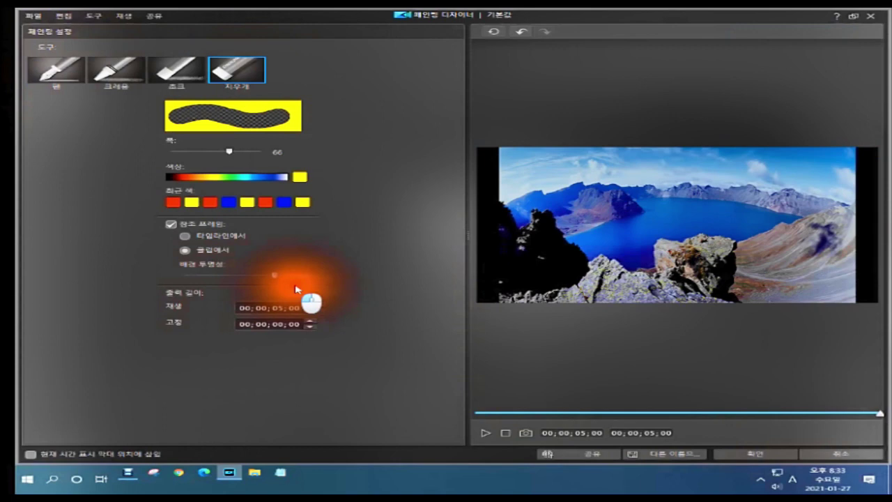
{"action": "left_click_drag", "start_coordinate": [295, 289], "coordinate": [295, 289]}
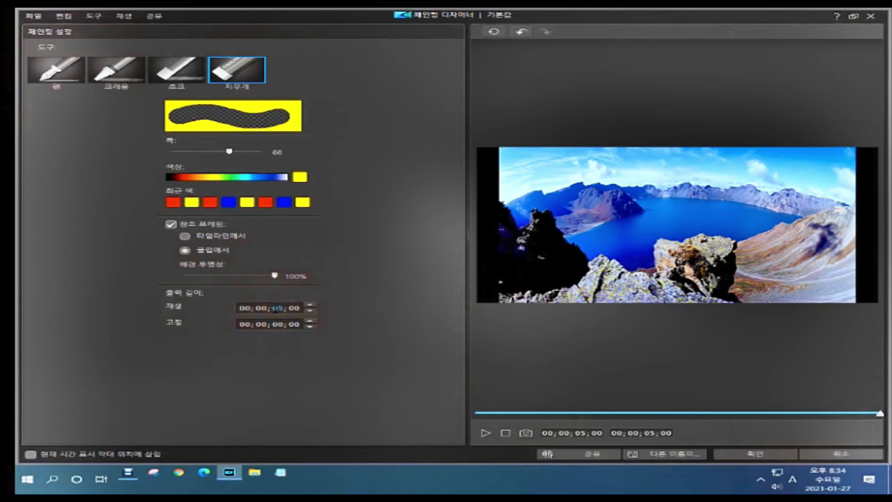
{"action": "type", "text": "10"}
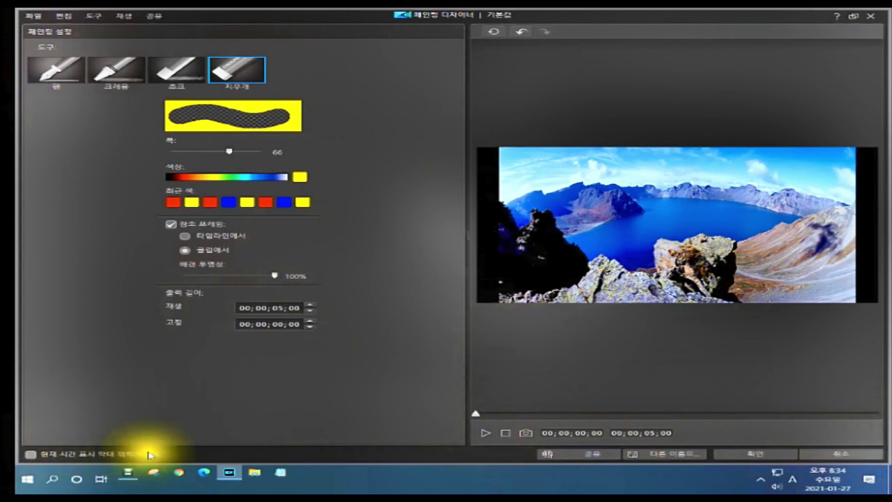
- Enable inserting the painting at the current time marker position
{"action": "left_click", "coordinate": [30, 456]}
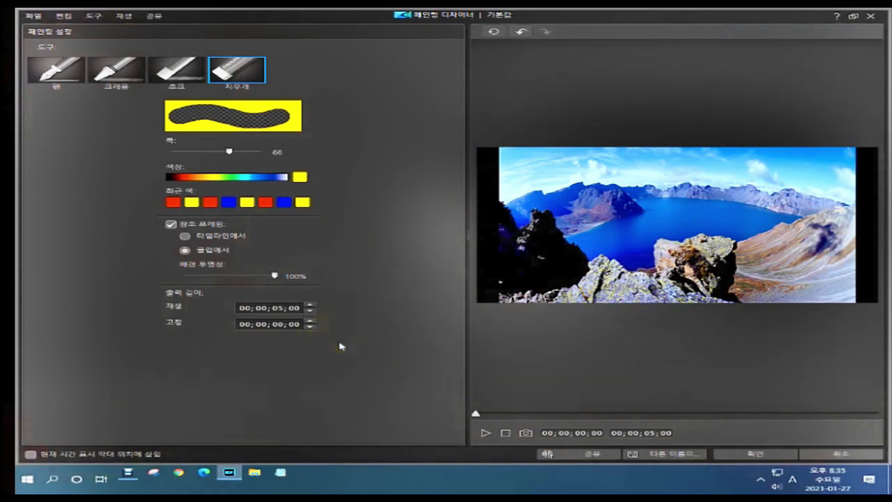
{"action": "left_click", "coordinate": [30, 453]}
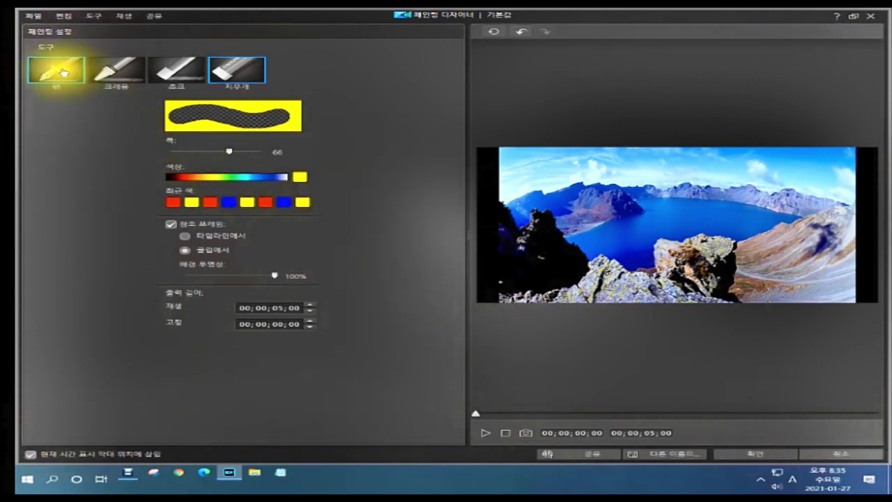
{"action": "left_click", "coordinate": [33, 18]}
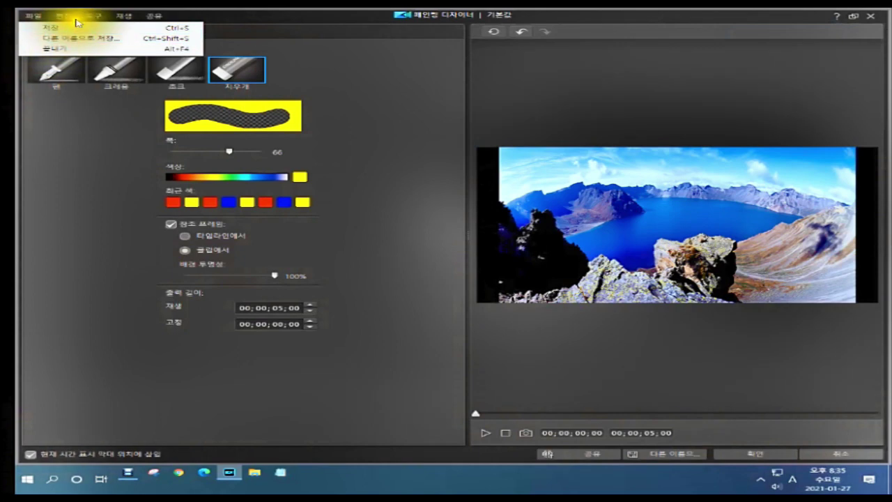
{"action": "left_click", "coordinate": [64, 16]}
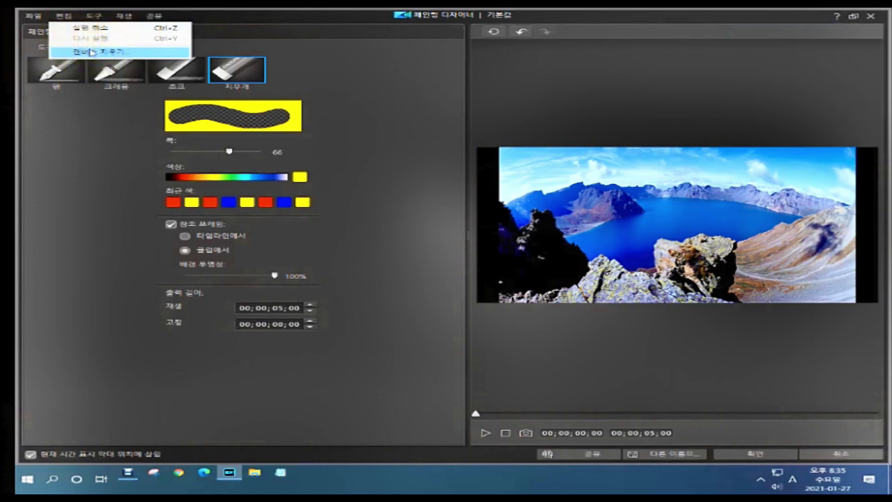
{"action": "left_click", "coordinate": [247, 78]}
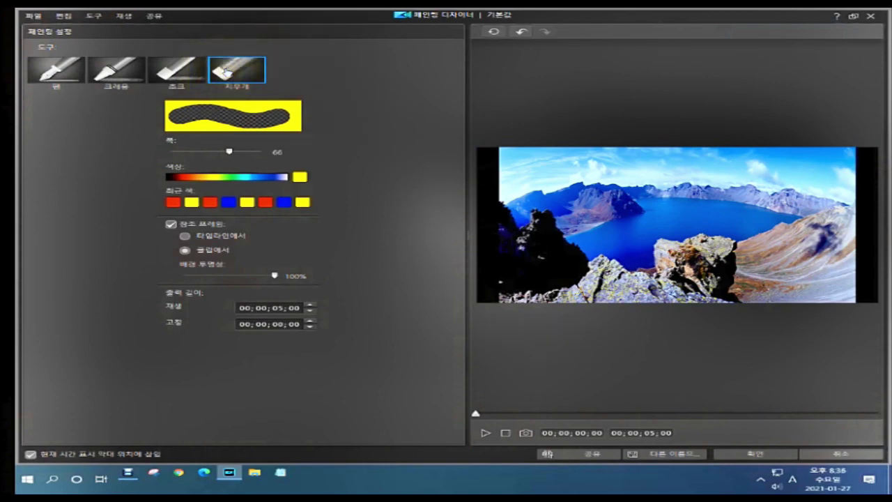
- Clear the entire canvas and accept resetting the undo history
{"action": "left_click", "coordinate": [63, 15]}
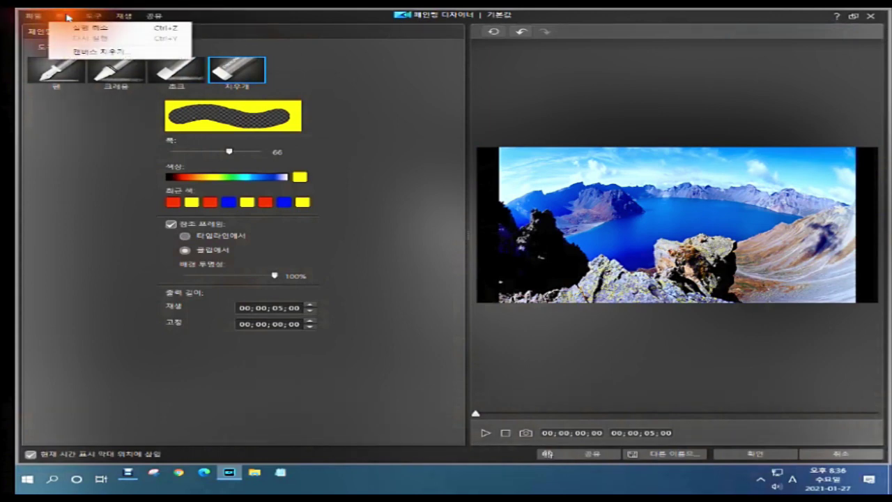
{"action": "left_click", "coordinate": [82, 54]}
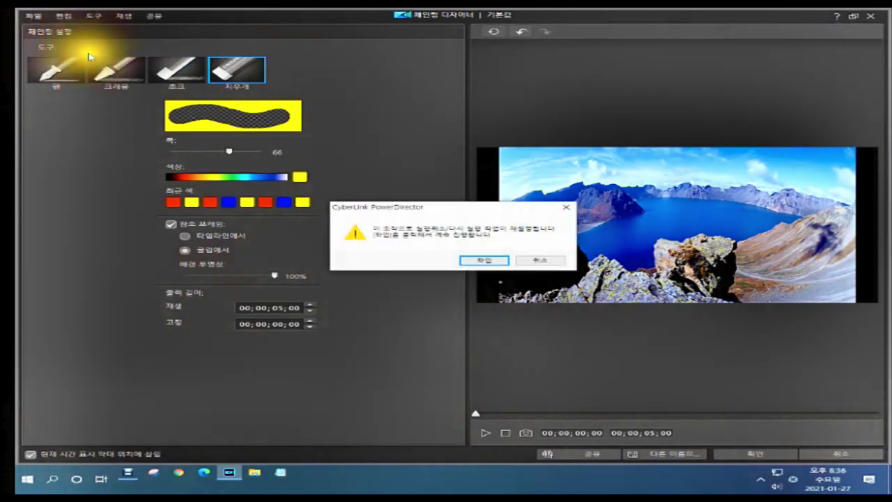
{"action": "left_click", "coordinate": [483, 260]}
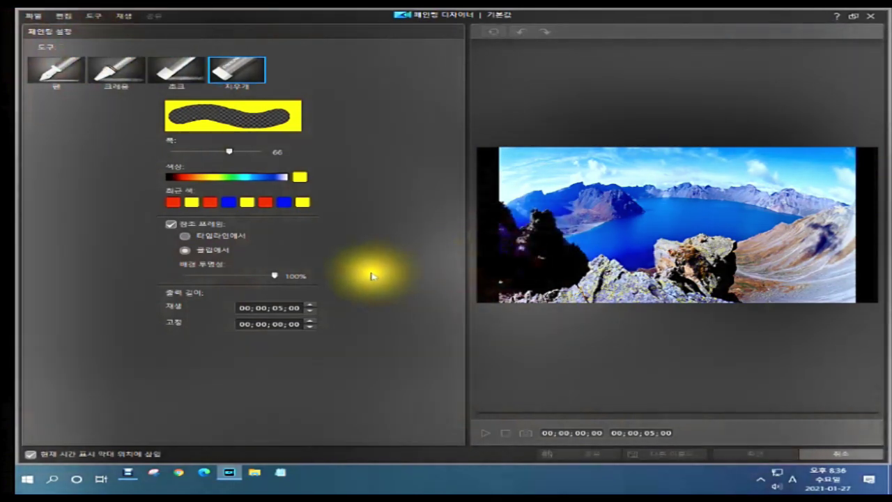
{"action": "left_click", "coordinate": [96, 18]}
{"action": "mouse_move", "coordinate": [122, 28]}
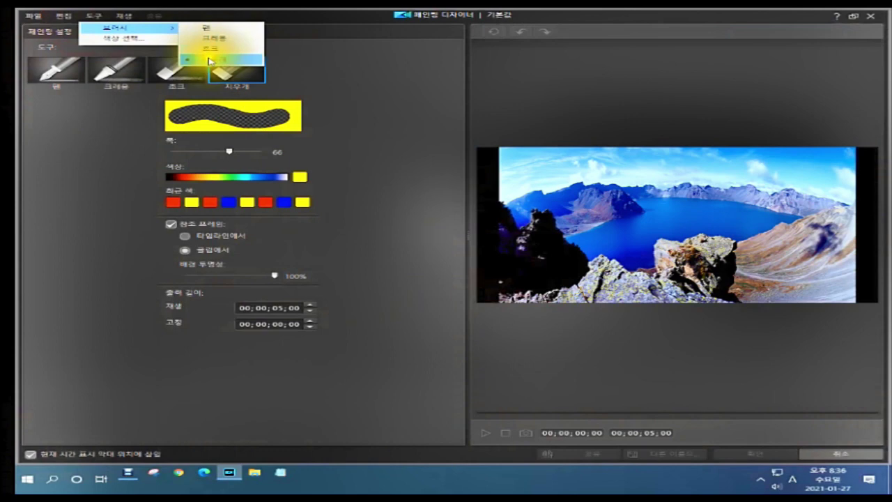
{"action": "left_click", "coordinate": [127, 18]}
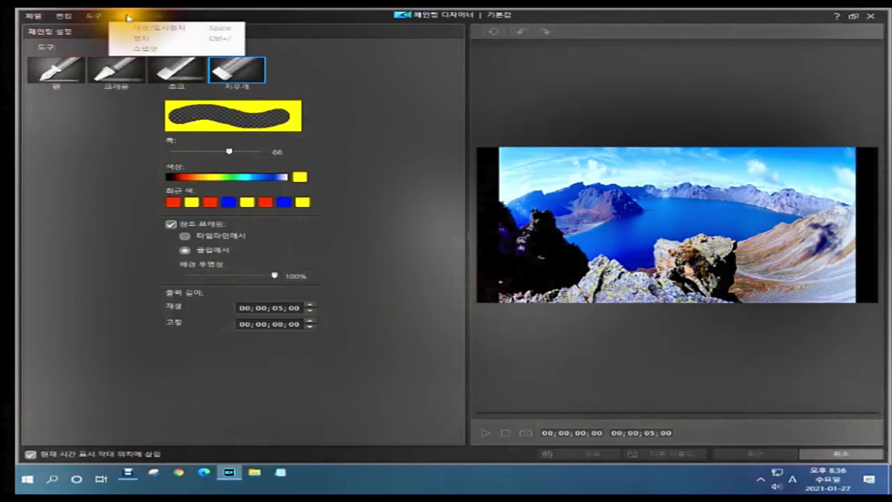
{"action": "left_click", "coordinate": [96, 17]}
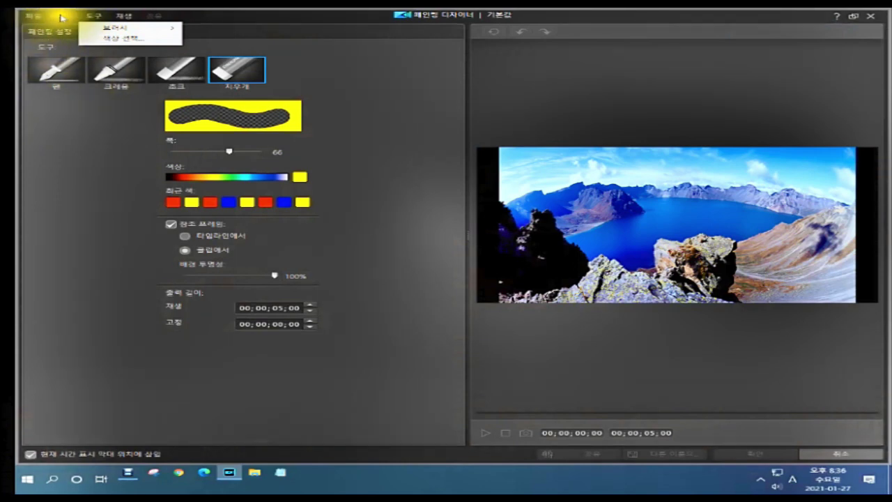
{"action": "left_click", "coordinate": [79, 137]}
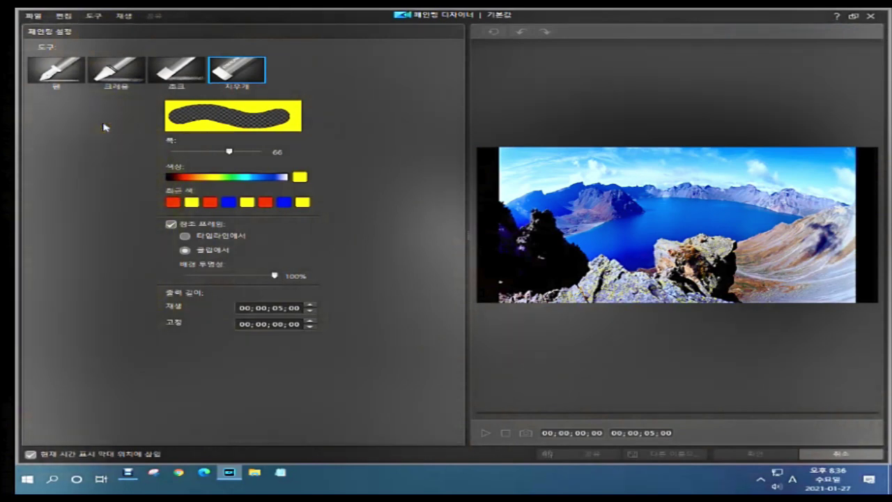
- Choose the pen, enlarge the preview area, and set the pen colour to dark red
{"action": "left_click", "coordinate": [61, 72]}
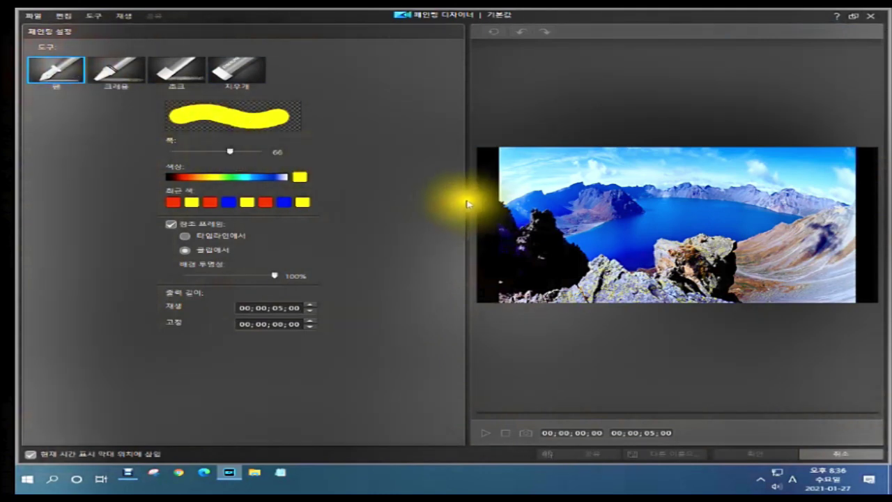
{"action": "left_click_drag", "start_coordinate": [467, 200], "coordinate": [413, 223]}
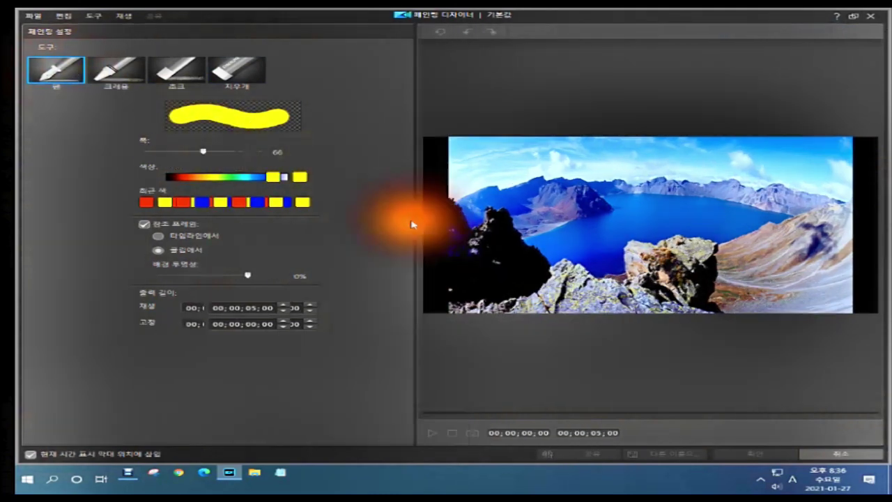
{"action": "left_click", "coordinate": [272, 177]}
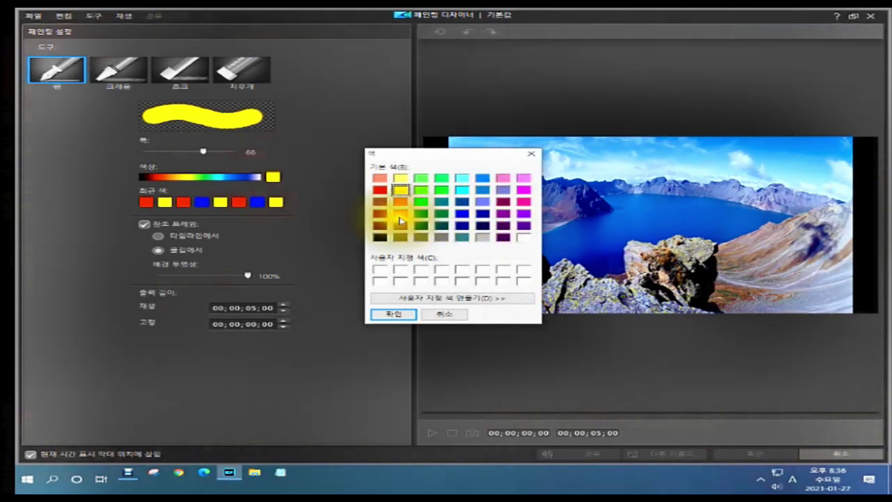
{"action": "left_click", "coordinate": [379, 214]}
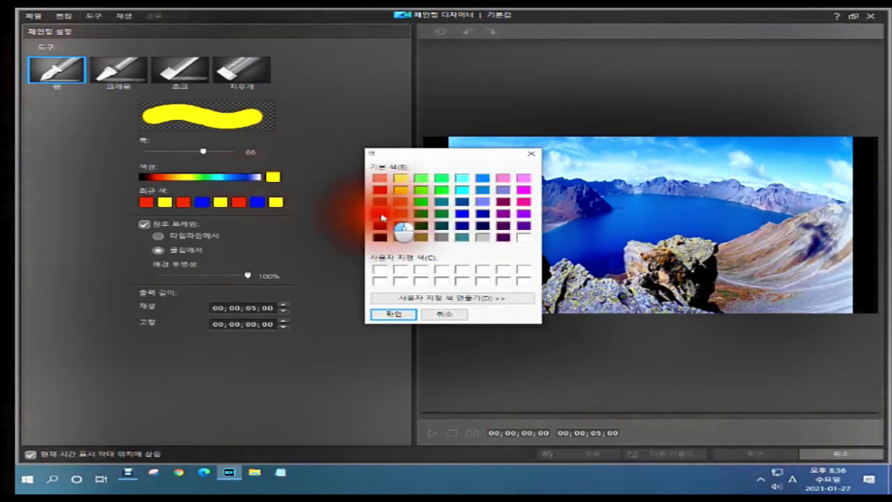
{"action": "left_click", "coordinate": [390, 313]}
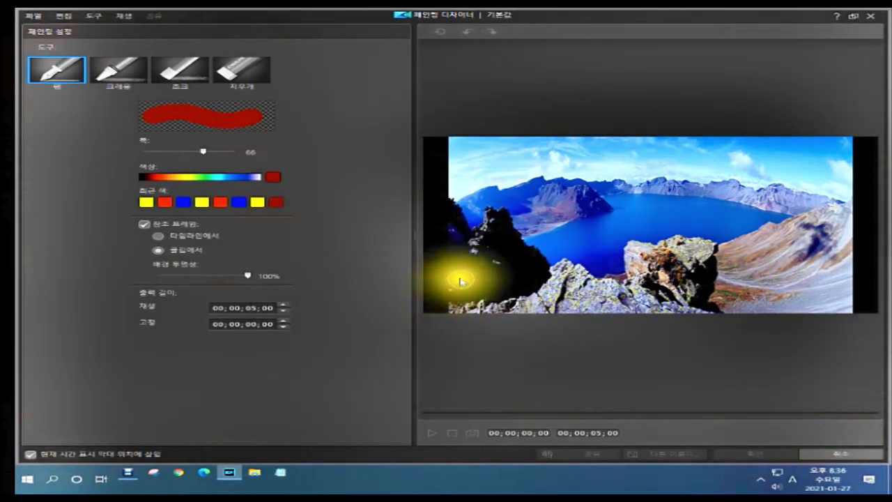
- Hand-write the Korean letters 꾸 in dark red across the upper and middle part of the lake picture
{"action": "mouse_move", "coordinate": [556, 161]}
{"action": "left_mouse_down"}
{"action": "mouse_move", "coordinate": [639, 159]}
{"action": "mouse_move", "coordinate": [662, 178]}
{"action": "mouse_move", "coordinate": [596, 208]}
{"action": "left_mouse_up"}
{"action": "mouse_move", "coordinate": [690, 162]}
{"action": "left_mouse_down"}
{"action": "mouse_move", "coordinate": [723, 162]}
{"action": "mouse_move", "coordinate": [715, 201]}
{"action": "mouse_move", "coordinate": [703, 209]}
{"action": "left_mouse_up"}
{"action": "left_click_drag", "start_coordinate": [518, 220], "coordinate": [761, 221]}
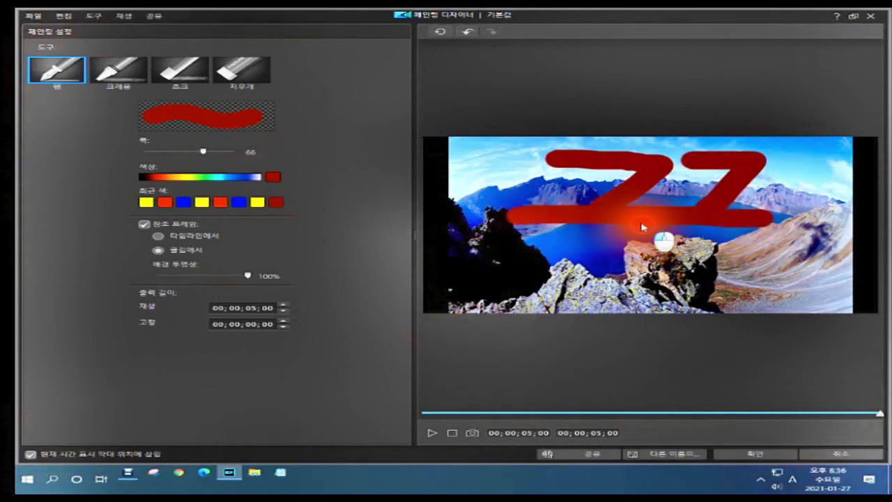
{"action": "left_click_drag", "start_coordinate": [642, 239], "coordinate": [642, 241]}
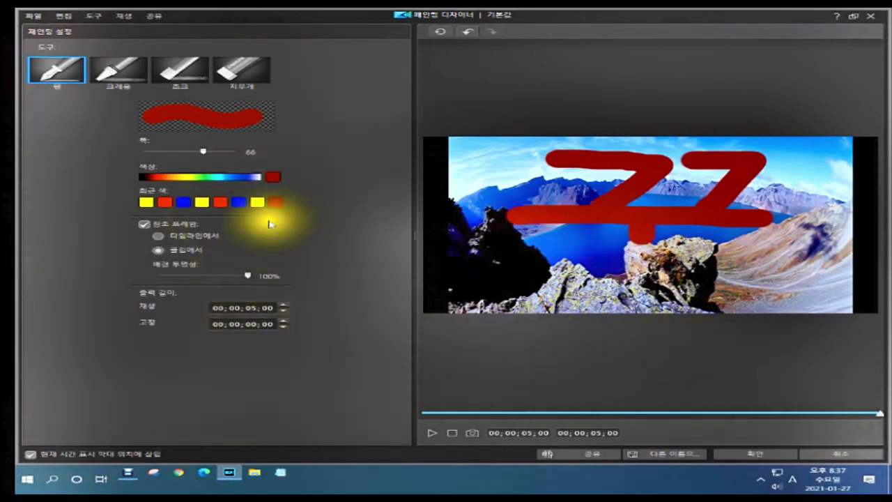
- Set the colour to yellow and draw the letter ㅁ with the crayon beneath the dark red letters to complete 꿈
{"action": "left_click", "coordinate": [272, 176]}
{"action": "left_click", "coordinate": [400, 189]}
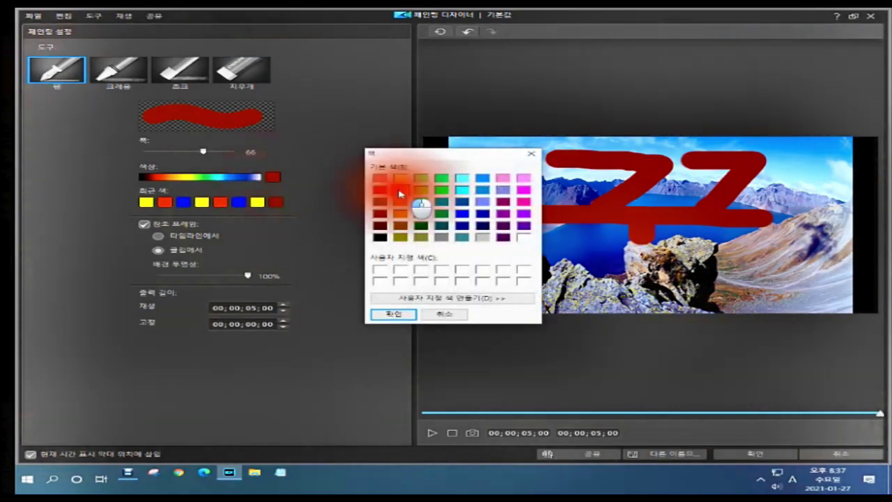
{"action": "left_click", "coordinate": [403, 311]}
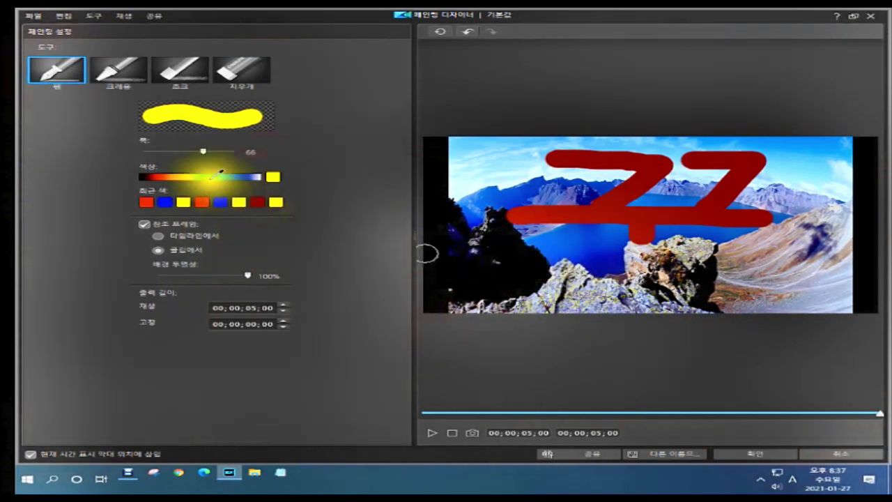
{"action": "left_click", "coordinate": [120, 73]}
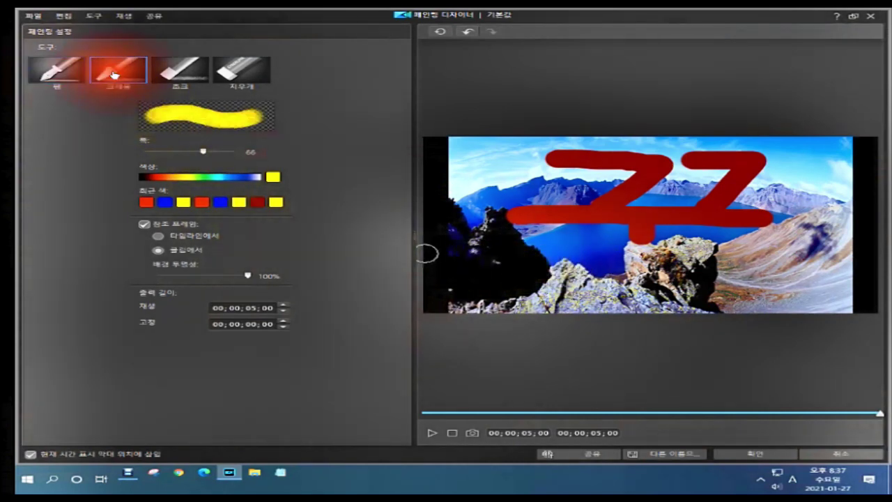
{"action": "mouse_move", "coordinate": [498, 259]}
{"action": "left_mouse_down"}
{"action": "mouse_move", "coordinate": [528, 269]}
{"action": "mouse_move", "coordinate": [545, 295]}
{"action": "mouse_move", "coordinate": [541, 272]}
{"action": "mouse_move", "coordinate": [562, 259]}
{"action": "mouse_move", "coordinate": [753, 255]}
{"action": "mouse_move", "coordinate": [752, 294]}
{"action": "mouse_move", "coordinate": [727, 303]}
{"action": "mouse_move", "coordinate": [560, 297]}
{"action": "mouse_move", "coordinate": [533, 282]}
{"action": "mouse_move", "coordinate": [547, 261]}
{"action": "left_mouse_up"}
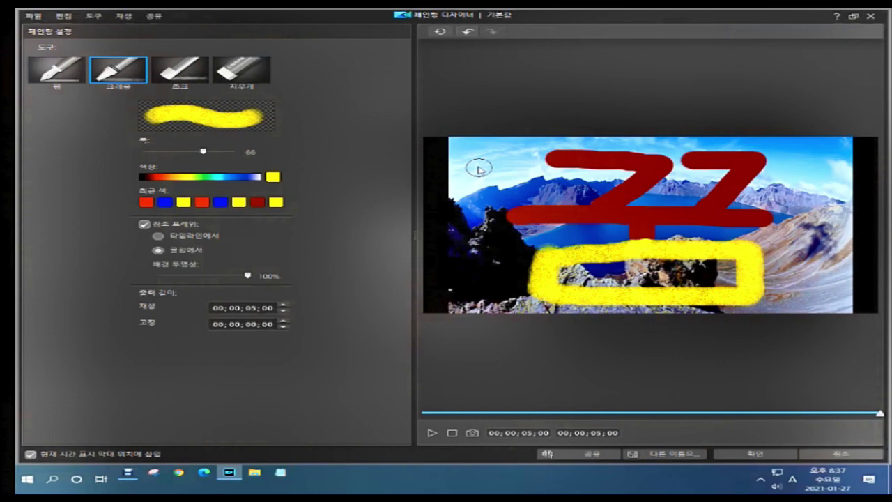
{"action": "left_click", "coordinate": [479, 168]}
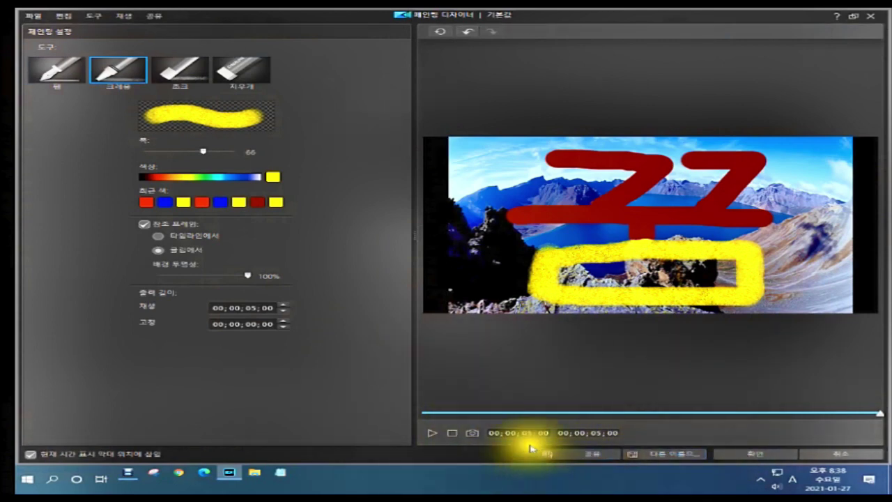
- Start sharing the 꿈 drawing and save it as a custom template named #꿈
{"action": "left_click", "coordinate": [587, 458]}
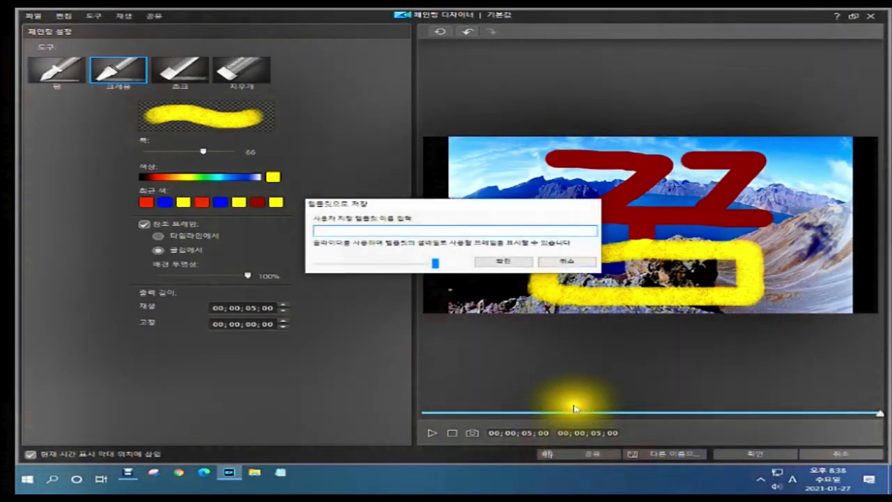
{"action": "left_click", "coordinate": [349, 228]}
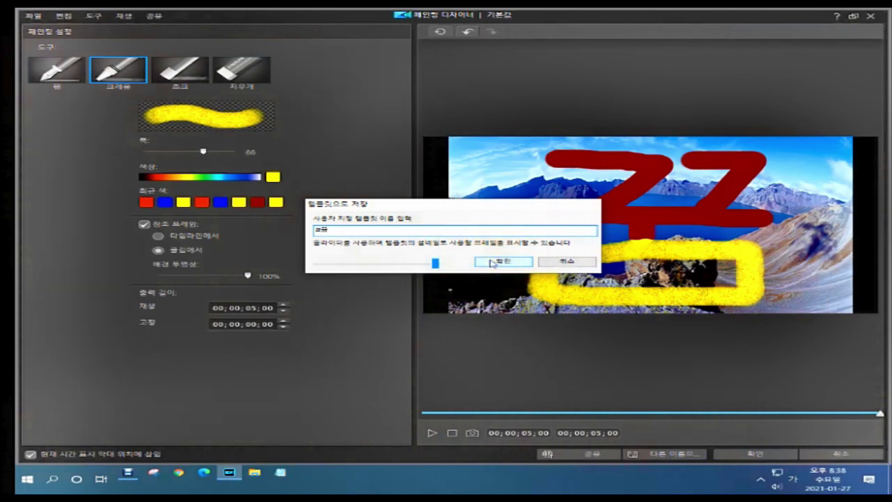
{"action": "left_click", "coordinate": [492, 262]}
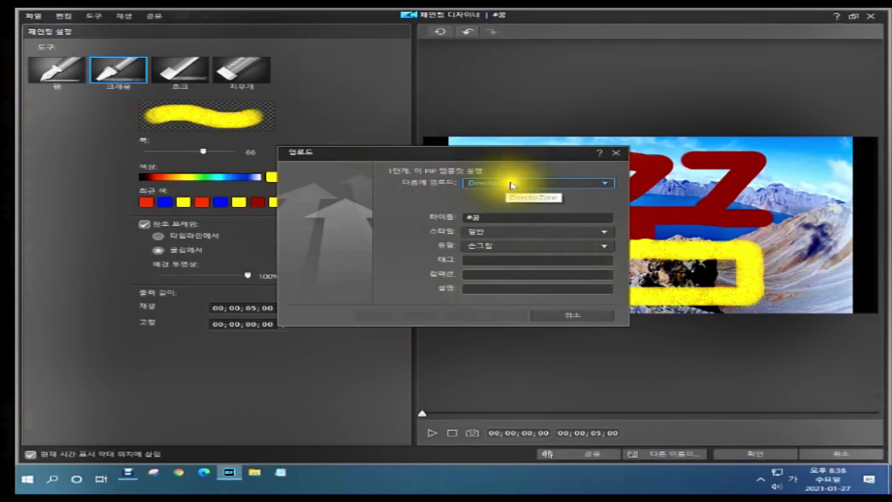
- Examine the upload destination, style and type options for the #꿈 template, and close the upload dialog without uploading
{"action": "left_click", "coordinate": [604, 186]}
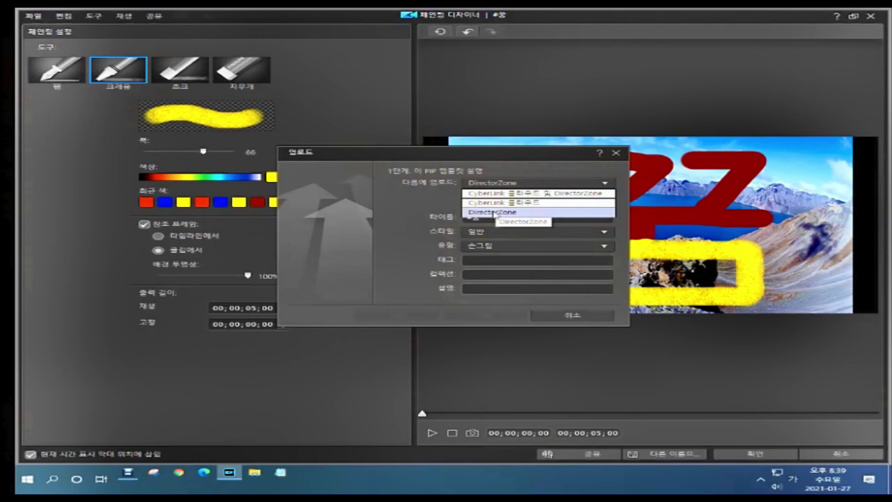
{"action": "left_click", "coordinate": [494, 213]}
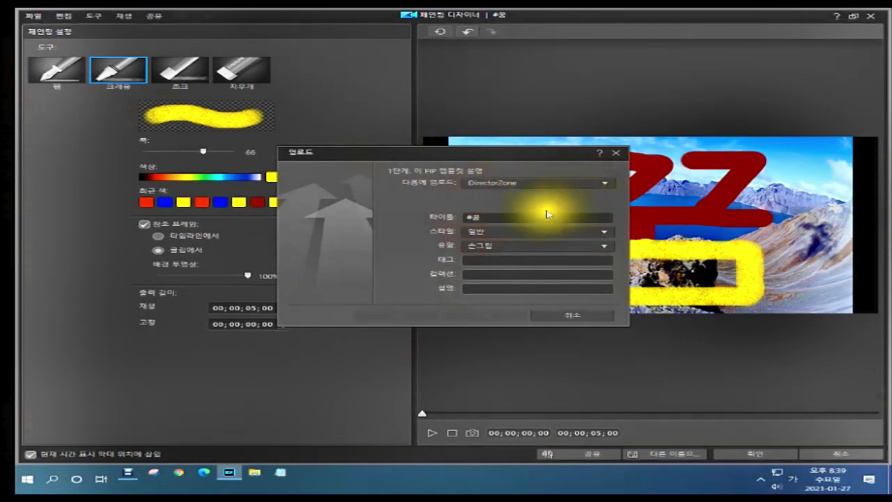
{"action": "left_click", "coordinate": [478, 234]}
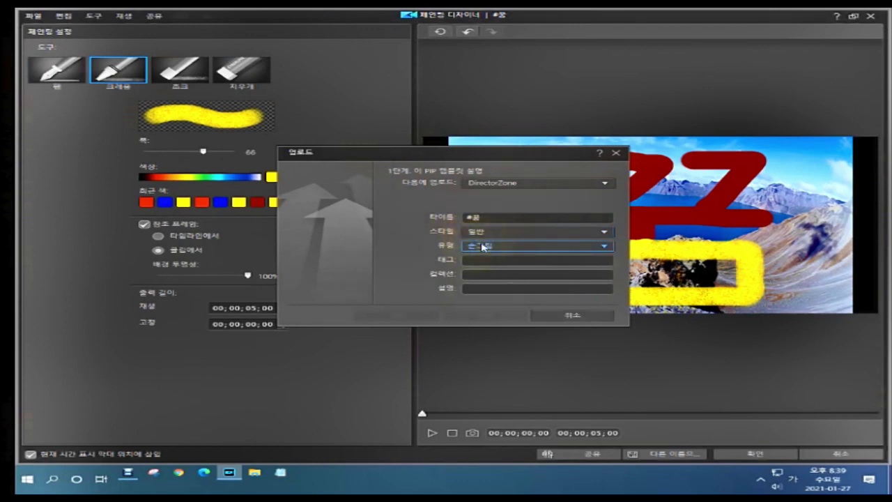
{"action": "left_click", "coordinate": [482, 246]}
{"action": "left_click", "coordinate": [496, 256]}
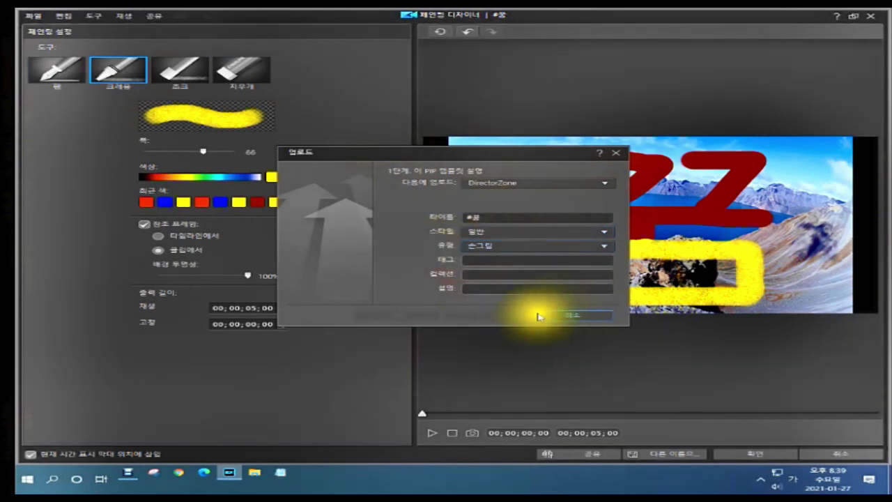
{"action": "left_click", "coordinate": [616, 154]}
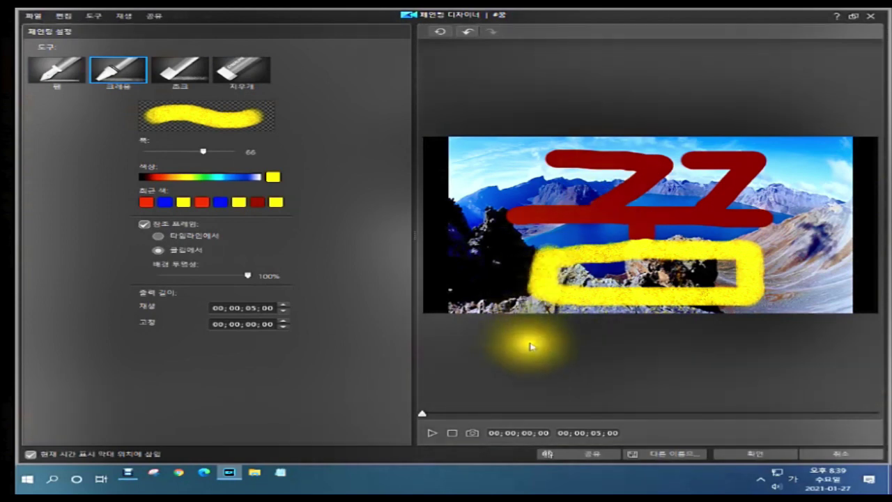
- Save the drawing as template ###꿈2 and confirm the painting with insertion at the current time marker turned off
{"action": "left_click", "coordinate": [662, 455]}
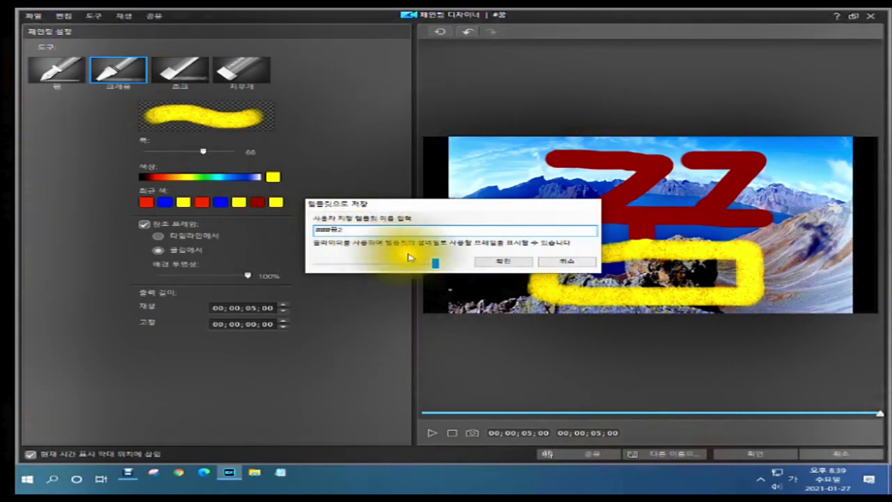
{"action": "left_click", "coordinate": [498, 264]}
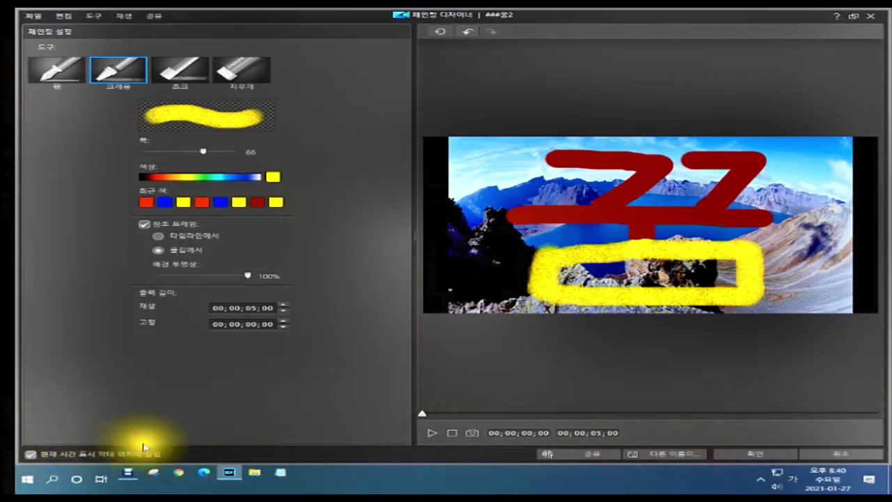
{"action": "left_click", "coordinate": [30, 454]}
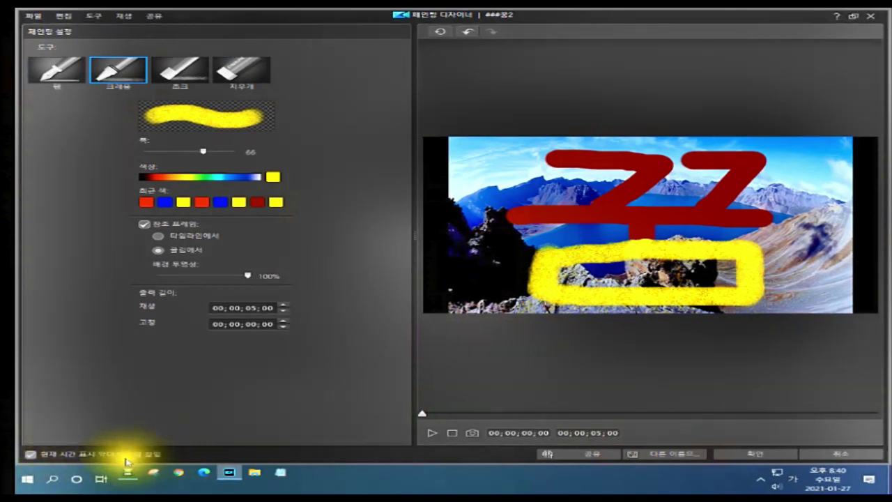
{"action": "left_click", "coordinate": [30, 454]}
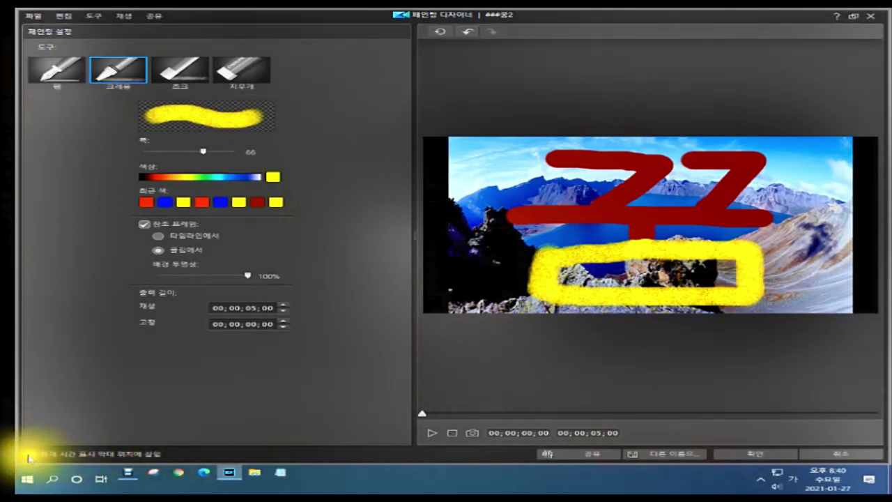
{"action": "left_click", "coordinate": [29, 454]}
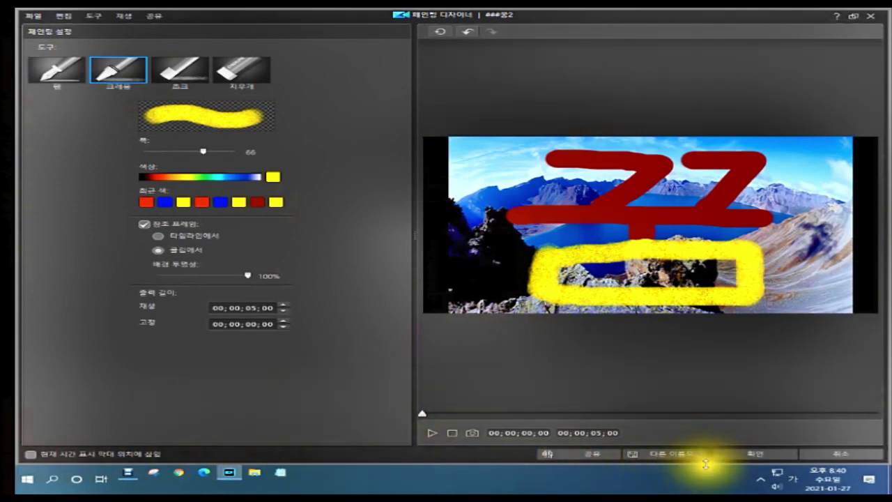
{"action": "left_click", "coordinate": [735, 455]}
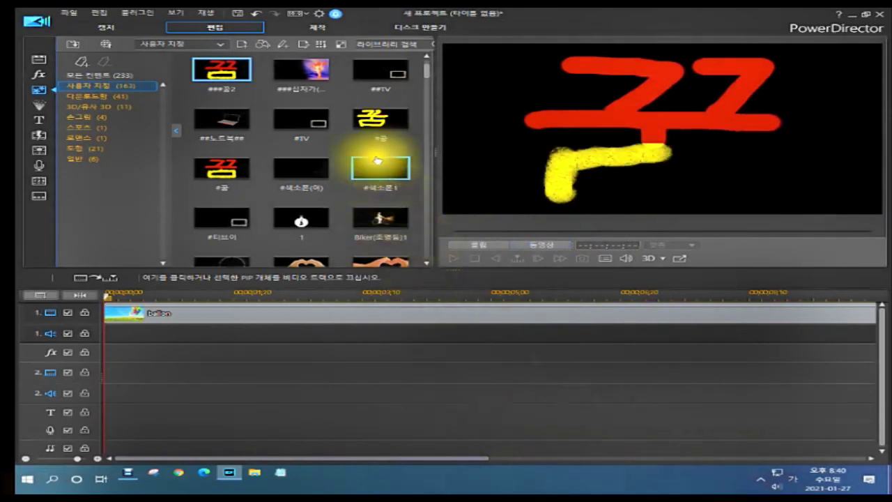
- Place the ###꿈2 object at the start of video track 2 beneath the balloon picture, and play the result
{"action": "left_click", "coordinate": [377, 123]}
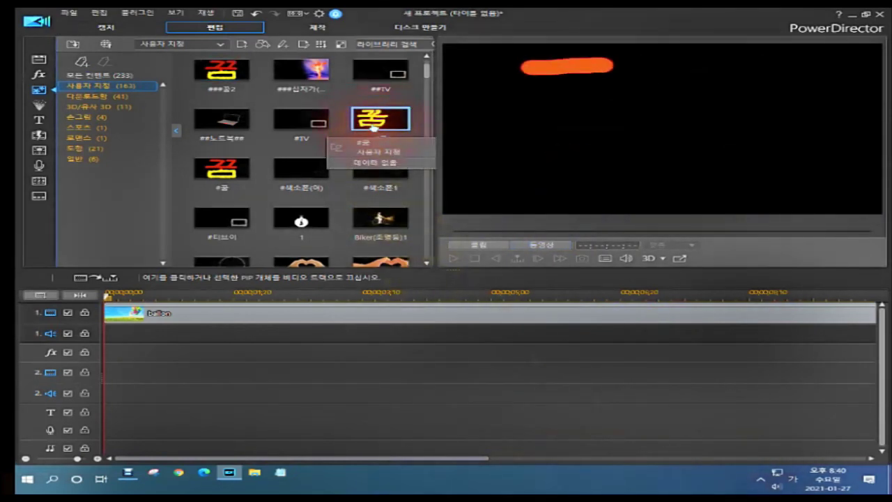
{"action": "left_click", "coordinate": [213, 76]}
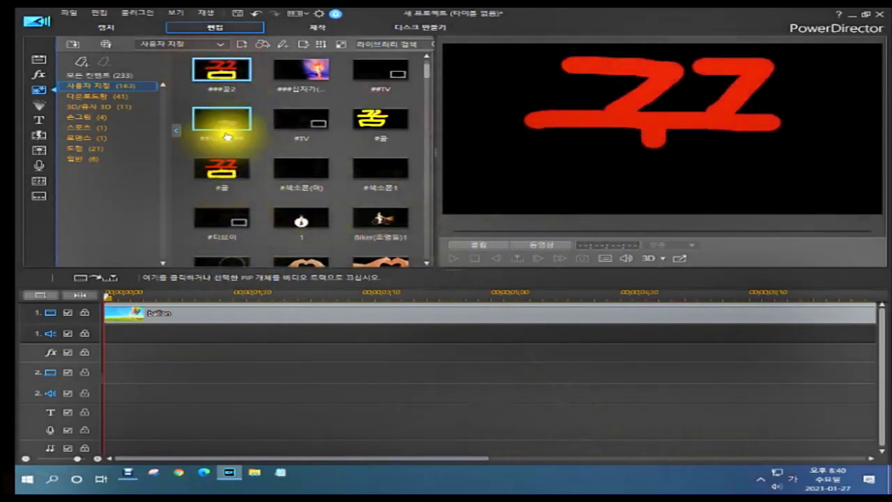
{"action": "left_click", "coordinate": [239, 80]}
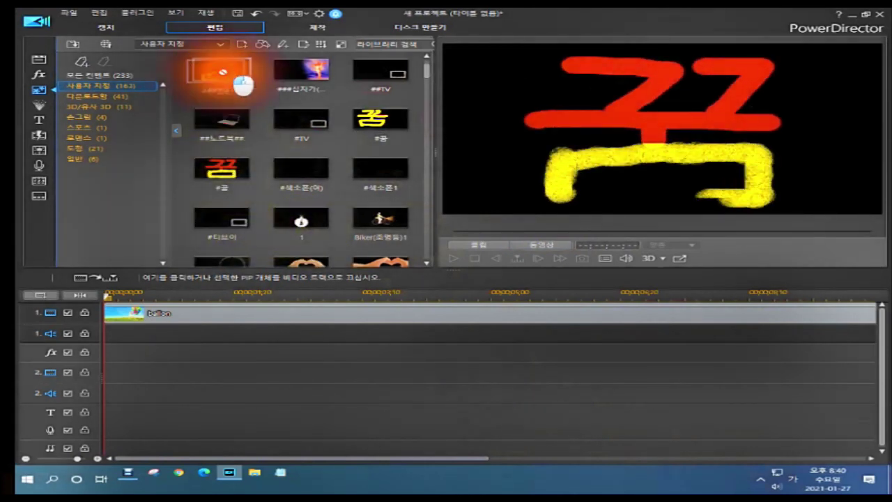
{"action": "left_click_drag", "start_coordinate": [239, 79], "coordinate": [99, 376]}
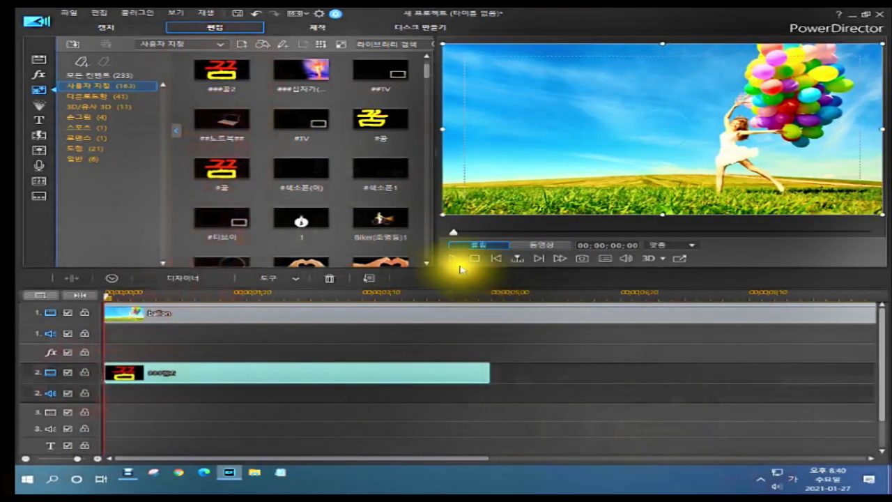
{"action": "left_click", "coordinate": [451, 257]}
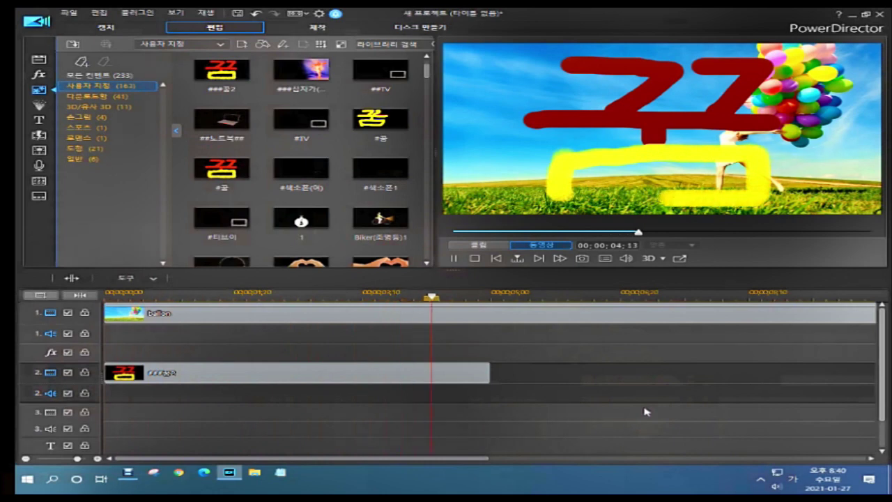
- Extend the ###꿈2 clip on track 2 to a length of 00;00;09;18 and play the movie from the start
{"action": "left_click", "coordinate": [415, 376]}
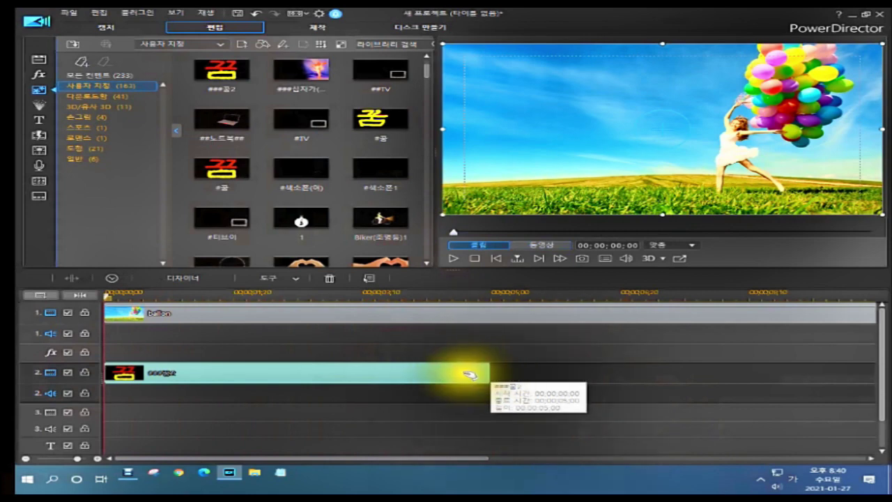
{"action": "left_click", "coordinate": [478, 387]}
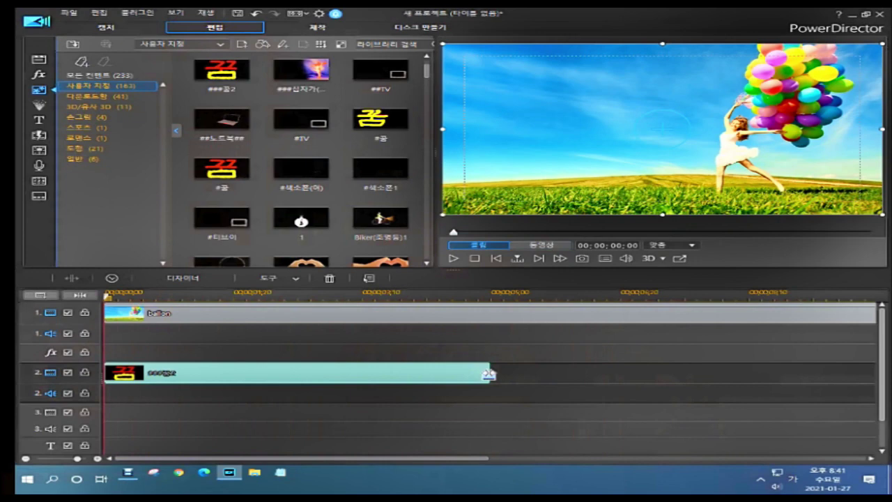
{"action": "left_click_drag", "start_coordinate": [489, 374], "coordinate": [844, 389]}
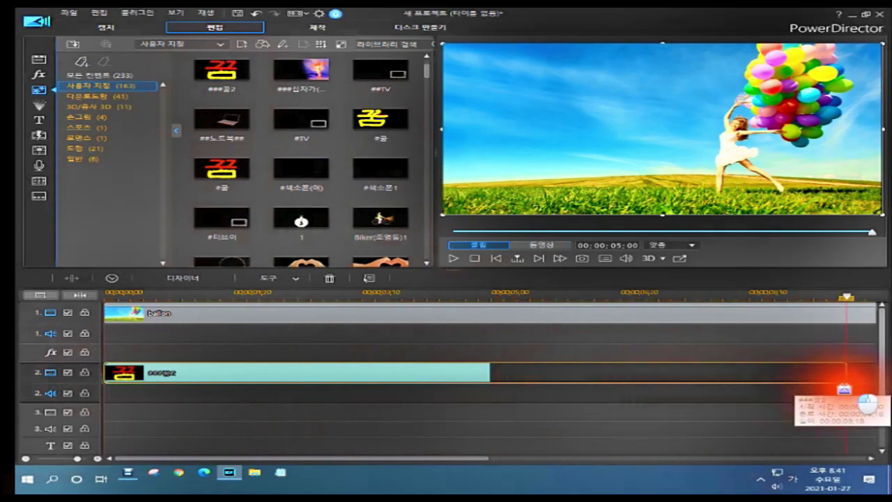
{"action": "left_click_drag", "start_coordinate": [844, 388], "coordinate": [843, 388]}
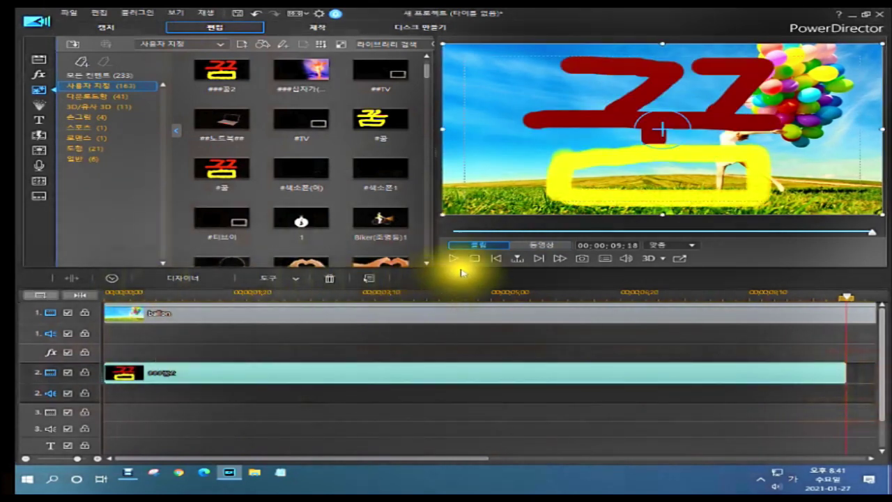
{"action": "left_click", "coordinate": [488, 257]}
{"action": "left_click", "coordinate": [475, 258]}
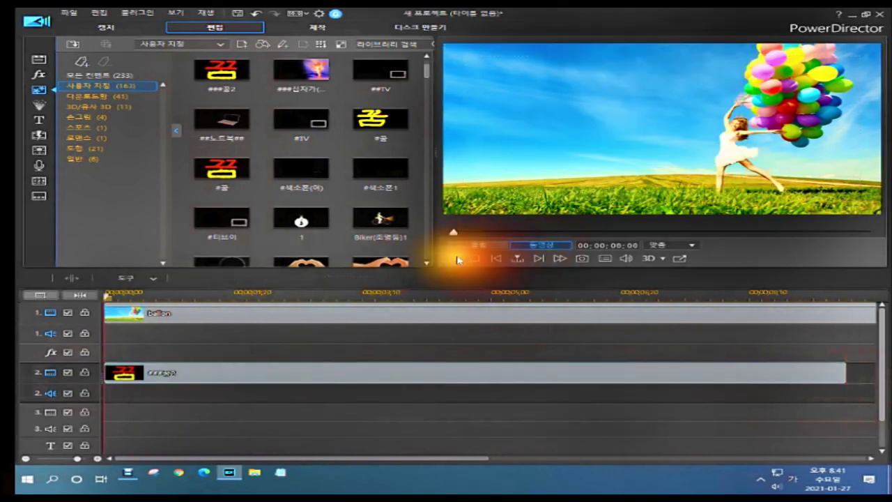
{"action": "key", "text": "space"}
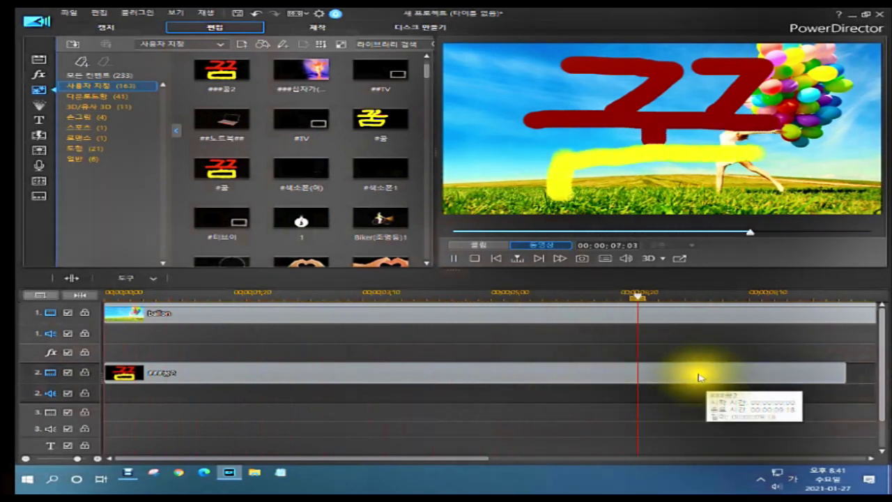
- Shorten the ###꿈2 clip on track 2 to a length of 00;00;01;26 and play the movie from the start
{"action": "left_click", "coordinate": [676, 379]}
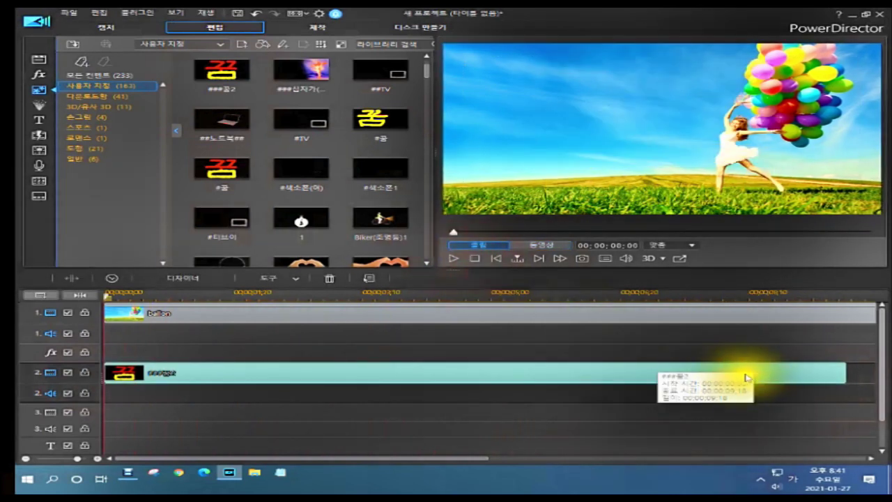
{"action": "left_click", "coordinate": [751, 376]}
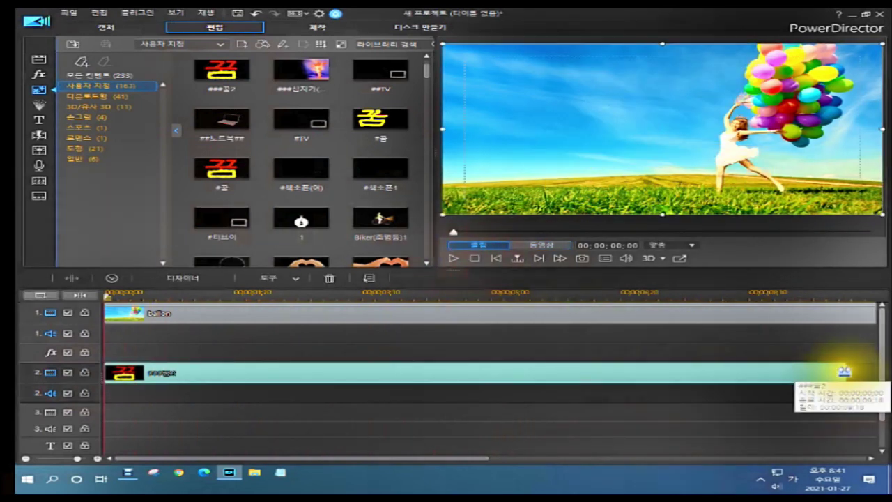
{"action": "left_click_drag", "start_coordinate": [844, 371], "coordinate": [248, 401]}
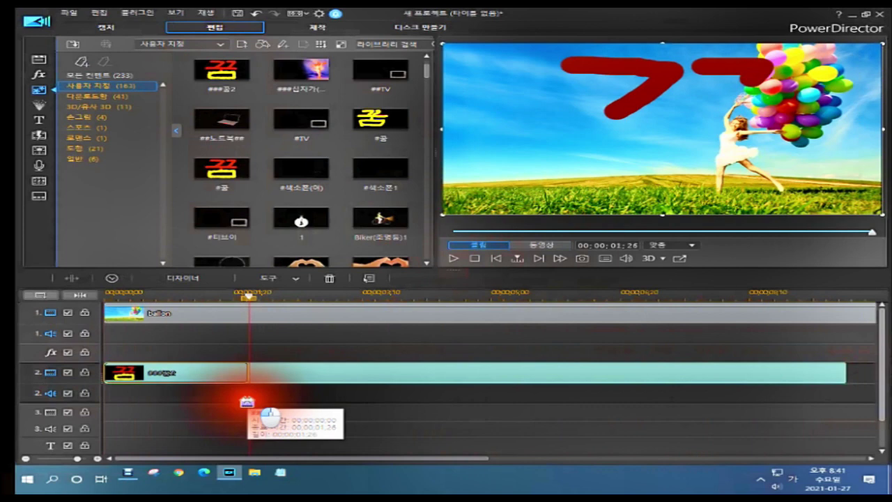
{"action": "left_click_drag", "start_coordinate": [248, 402], "coordinate": [253, 394]}
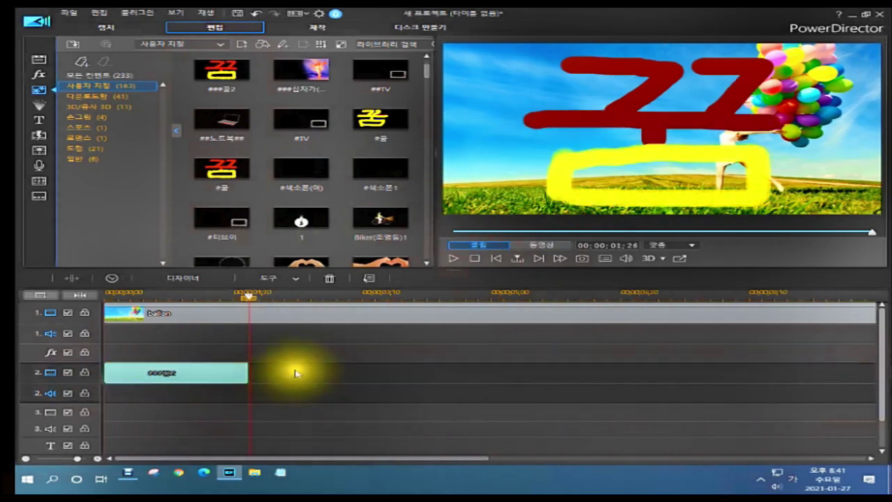
{"action": "left_click", "coordinate": [539, 246]}
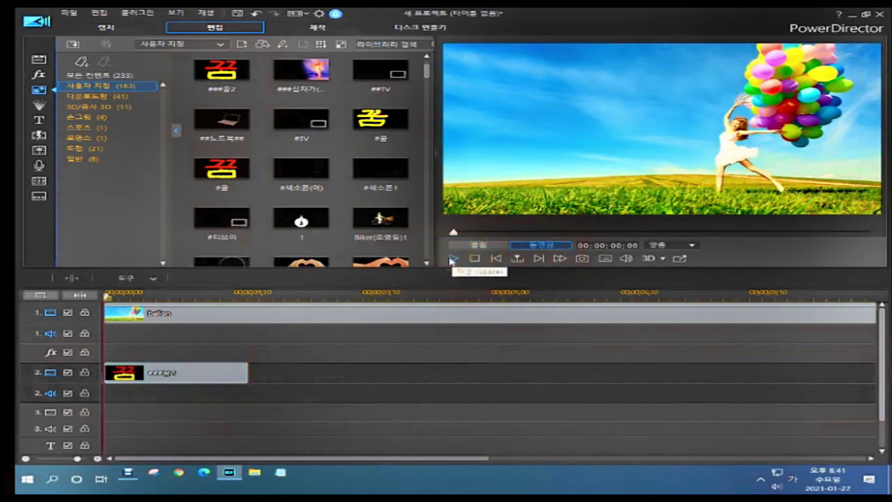
{"action": "left_click", "coordinate": [453, 259]}
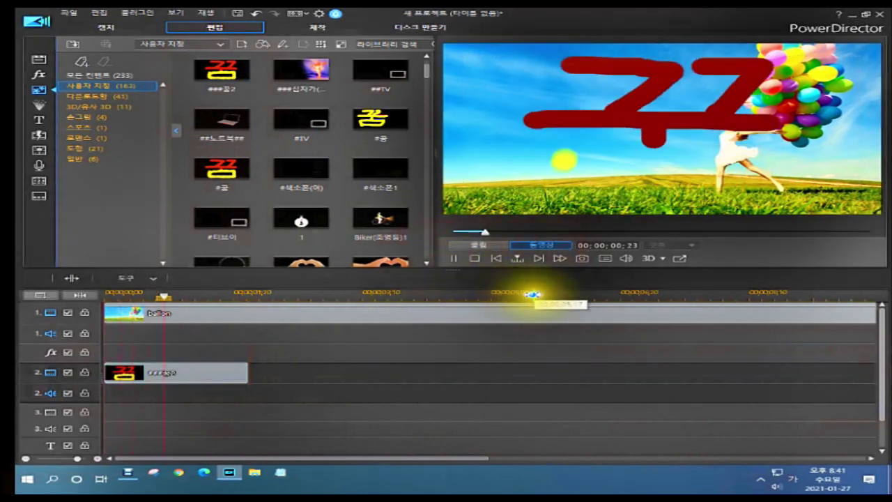
{"action": "left_click", "coordinate": [470, 260]}
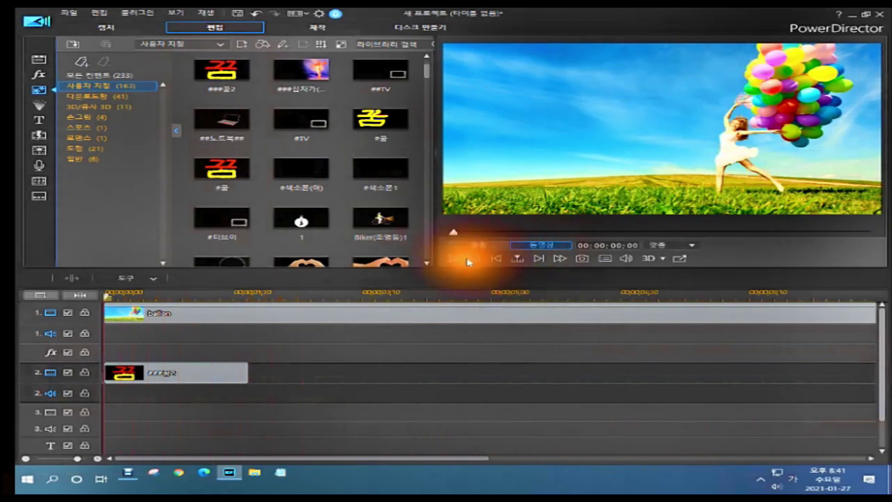
- Open the ###꿈2 clip in Paint Designer to examine its drawing and playback length, and close it unchanged
{"action": "left_click", "coordinate": [129, 377]}
{"action": "right_click", "coordinate": [143, 374]}
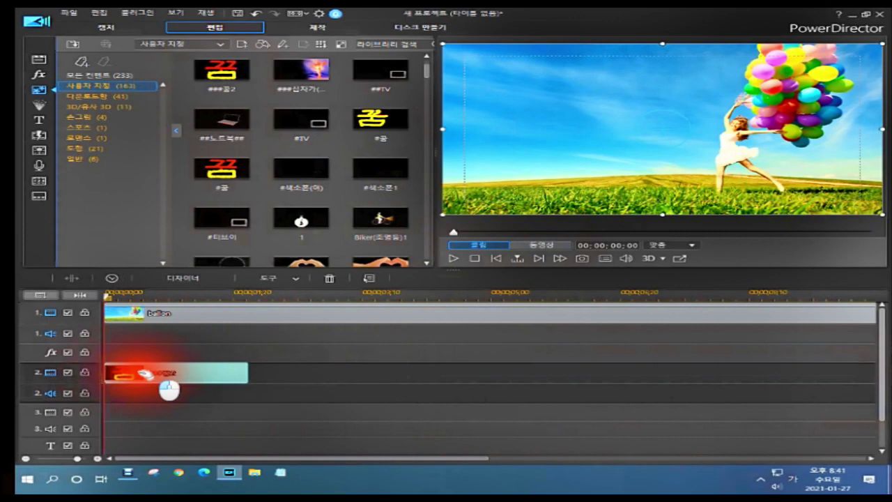
{"action": "double_click", "coordinate": [157, 375]}
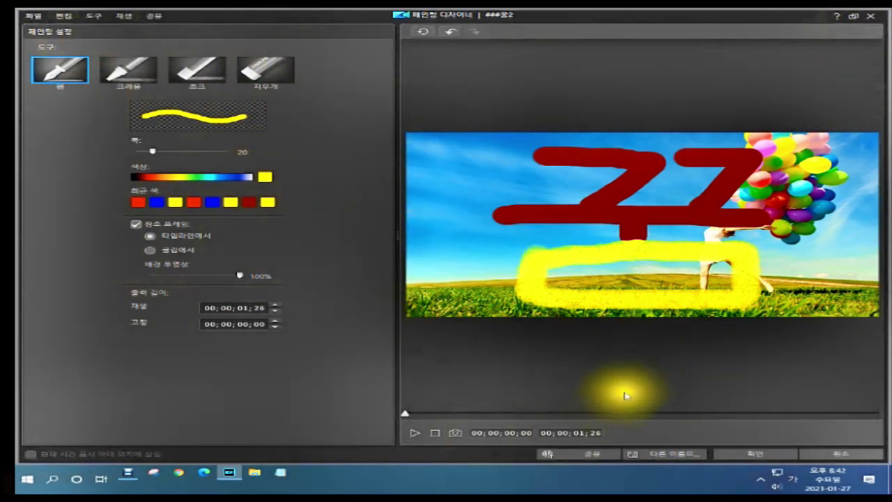
{"action": "left_click", "coordinate": [872, 19]}
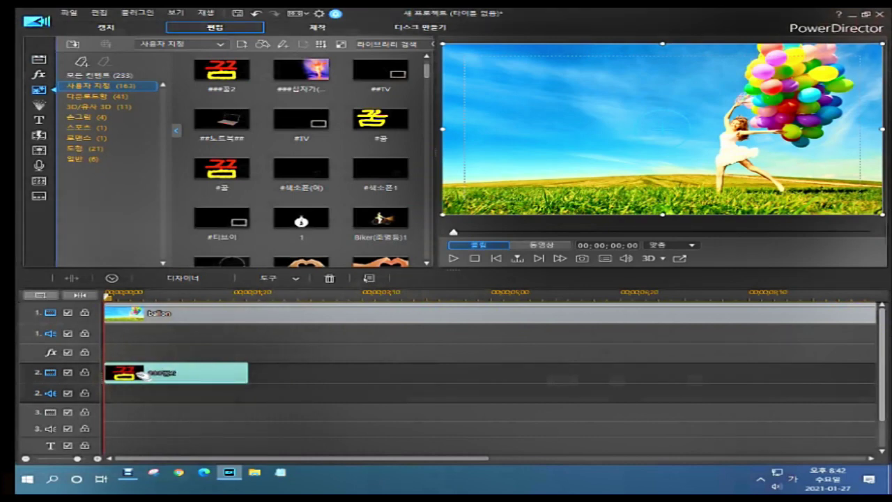
- Stretch the ###꿈2 clip on track 2 to a length of 00;00;03;02, and set its exact duration to 10 seconds
{"action": "left_click_drag", "start_coordinate": [243, 370], "coordinate": [245, 373]}
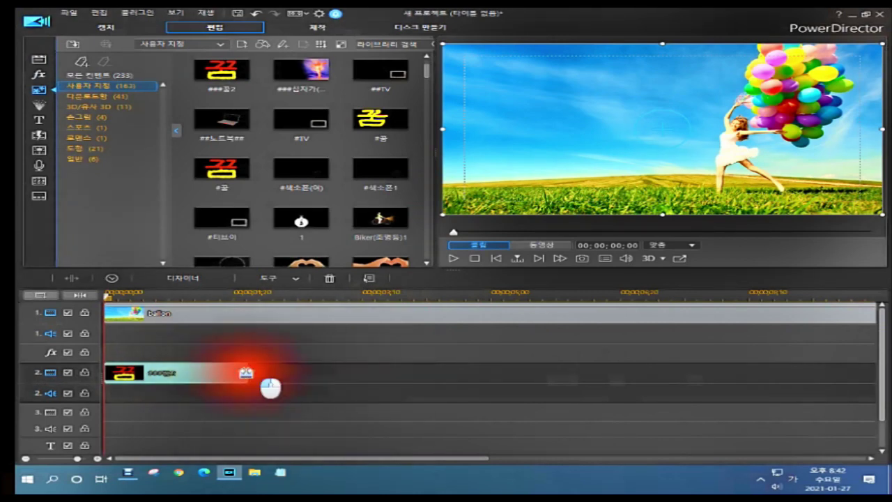
{"action": "left_click_drag", "start_coordinate": [245, 373], "coordinate": [340, 376]}
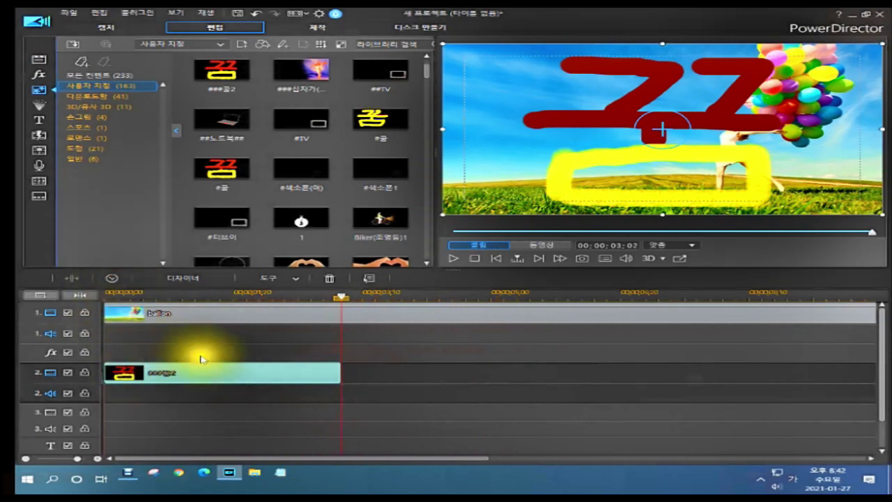
{"action": "left_click", "coordinate": [110, 280]}
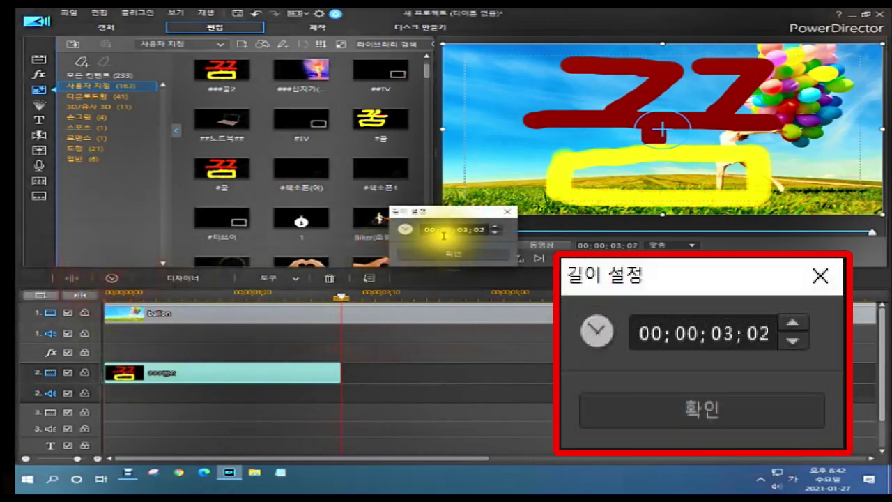
{"action": "left_click", "coordinate": [435, 231]}
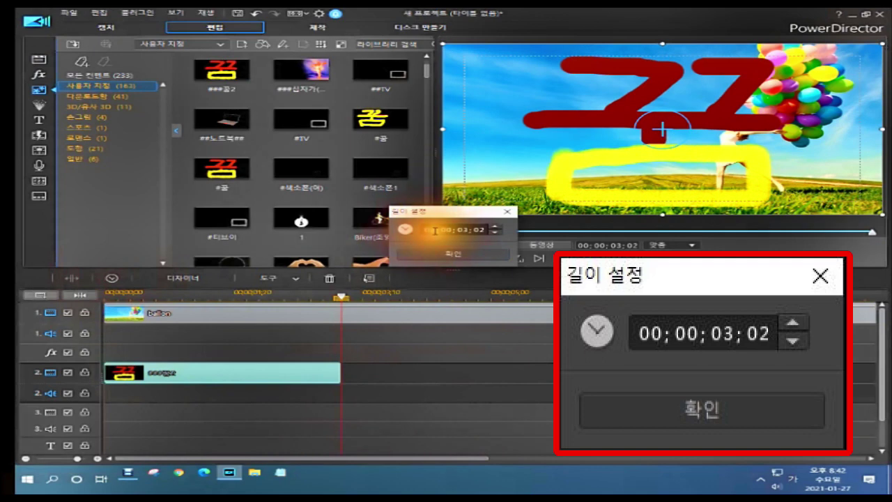
{"action": "left_click", "coordinate": [451, 230]}
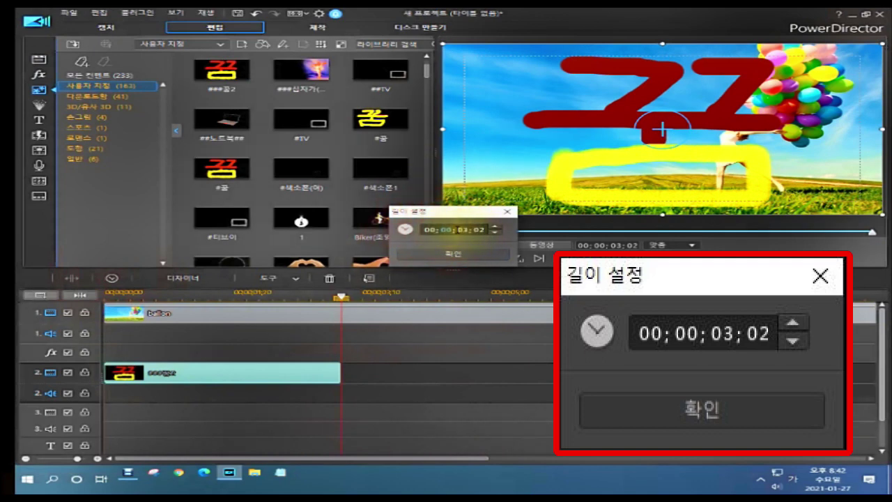
{"action": "left_click", "coordinate": [461, 229]}
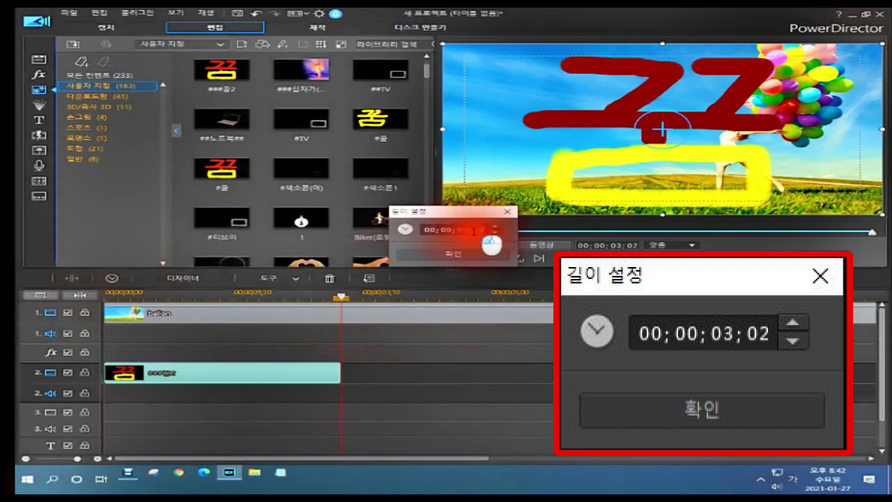
{"action": "left_click", "coordinate": [446, 231]}
{"action": "left_click", "coordinate": [471, 229]}
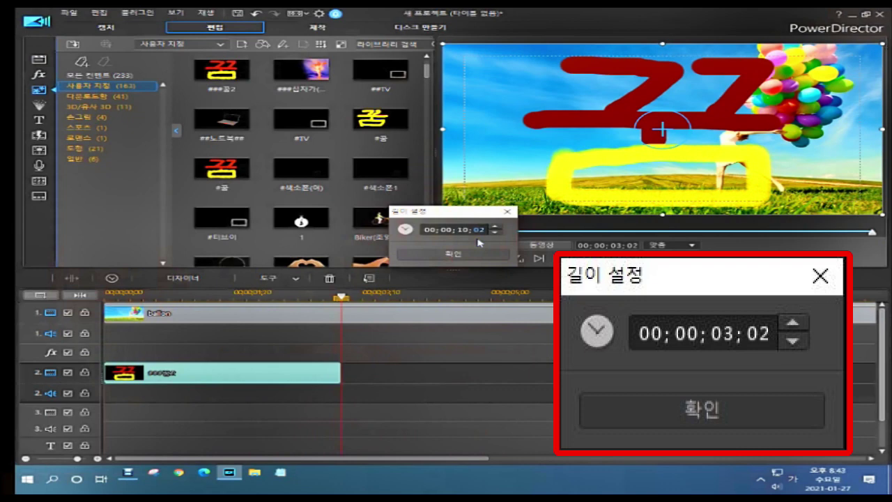
{"action": "type", "text": "7"}
{"action": "key", "text": "Return"}
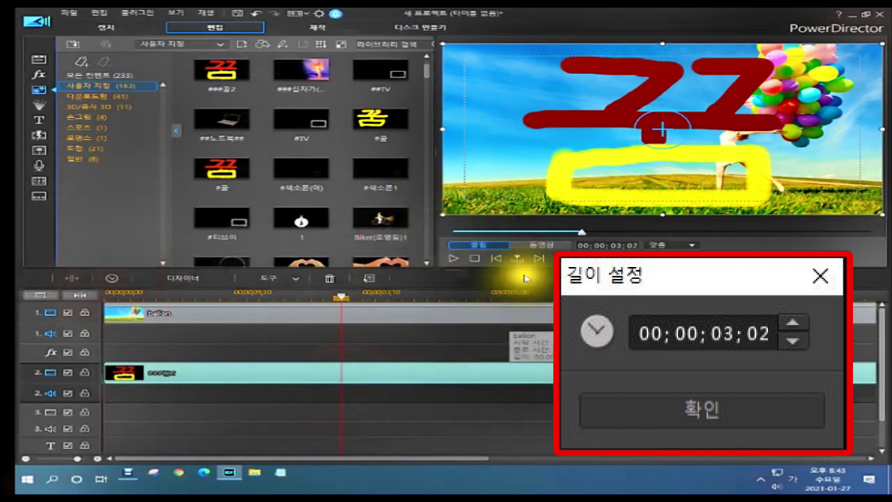
- Play the whole movie from the start to check the slower handwriting over the balloon picture, and stop playback
{"action": "left_click", "coordinate": [543, 246]}
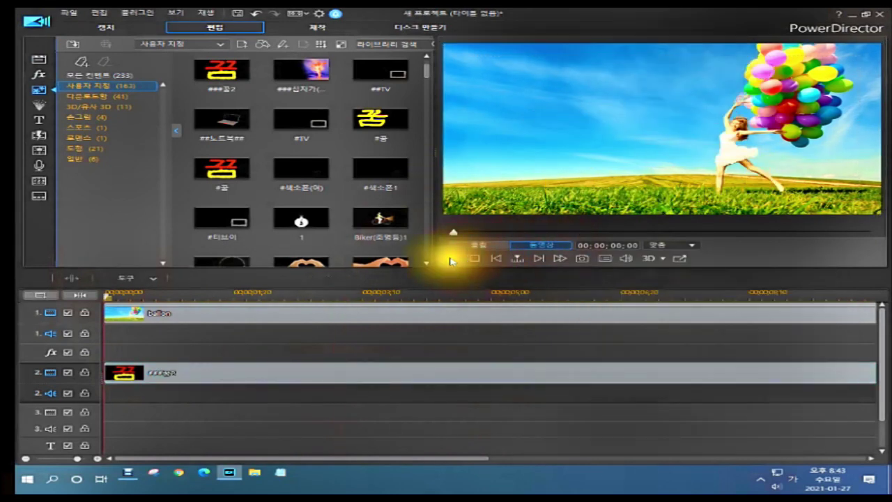
{"action": "left_click", "coordinate": [453, 258]}
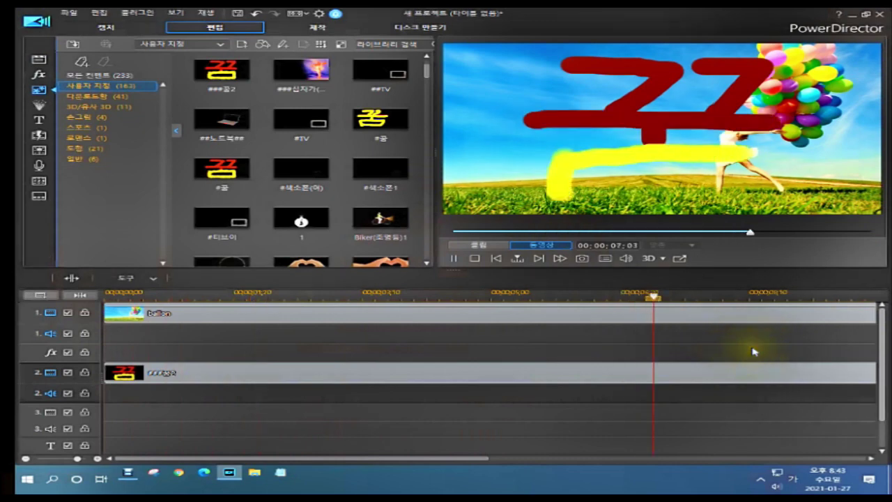
{"action": "left_click", "coordinate": [475, 258]}
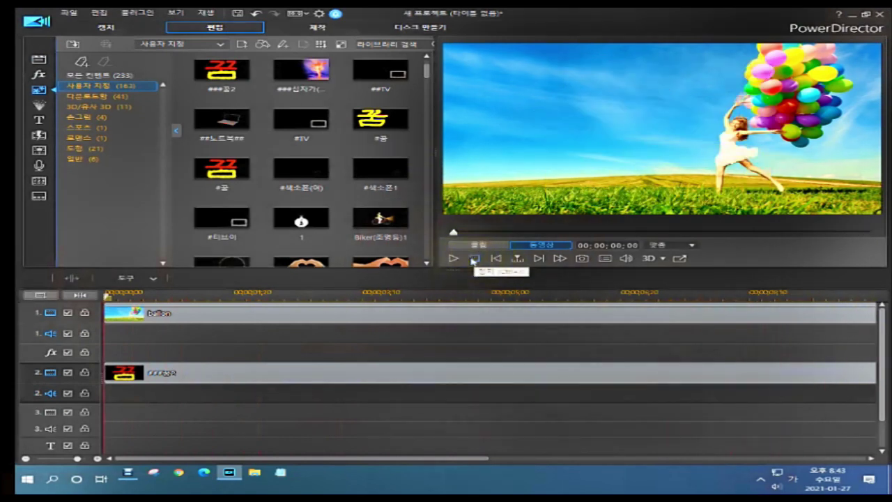
{"action": "left_click", "coordinate": [225, 478]}
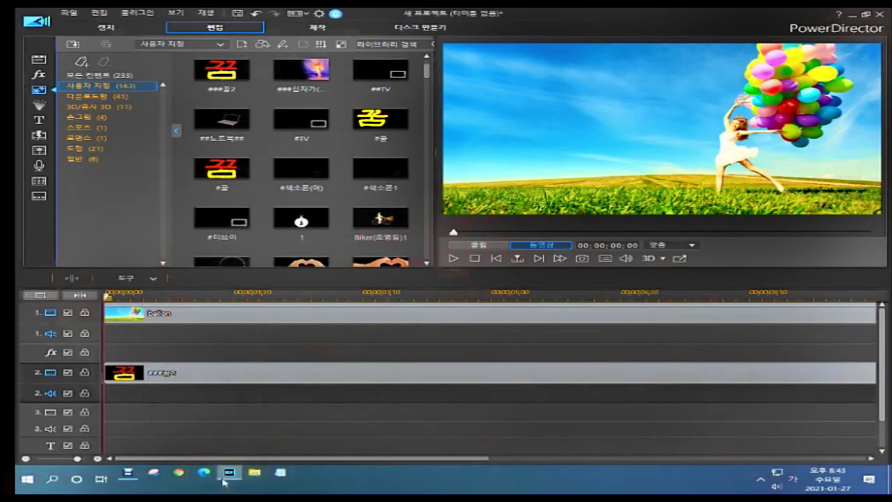